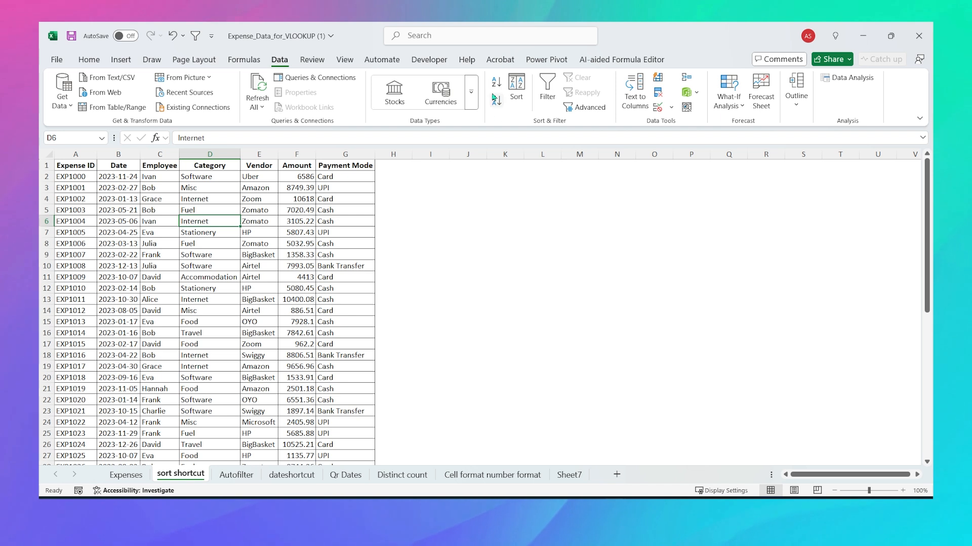
Step: Turn filtering on, open the Category dropdown without sorting, then turn filtering off again
{"action": "key", "text": "ctrl+shift+l"}
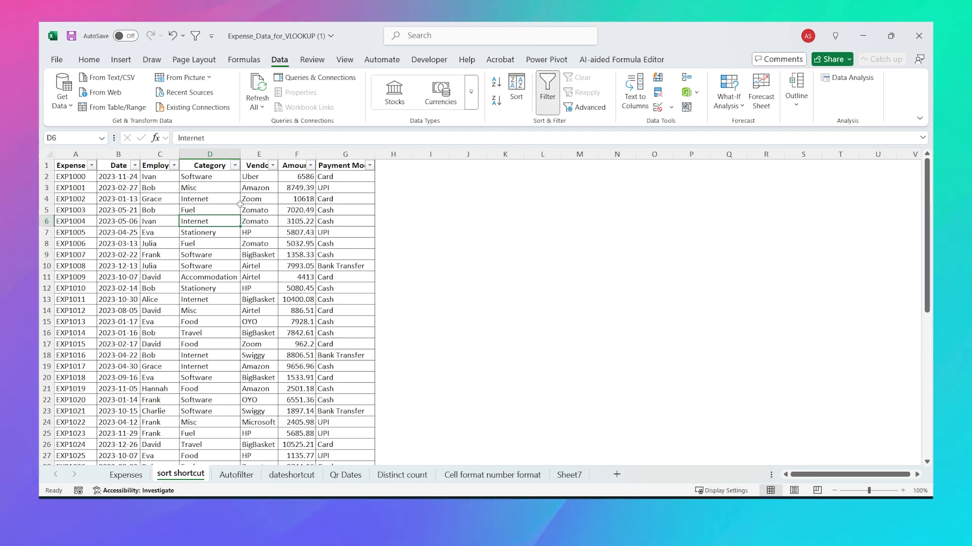
{"action": "key", "text": "alt+Down"}
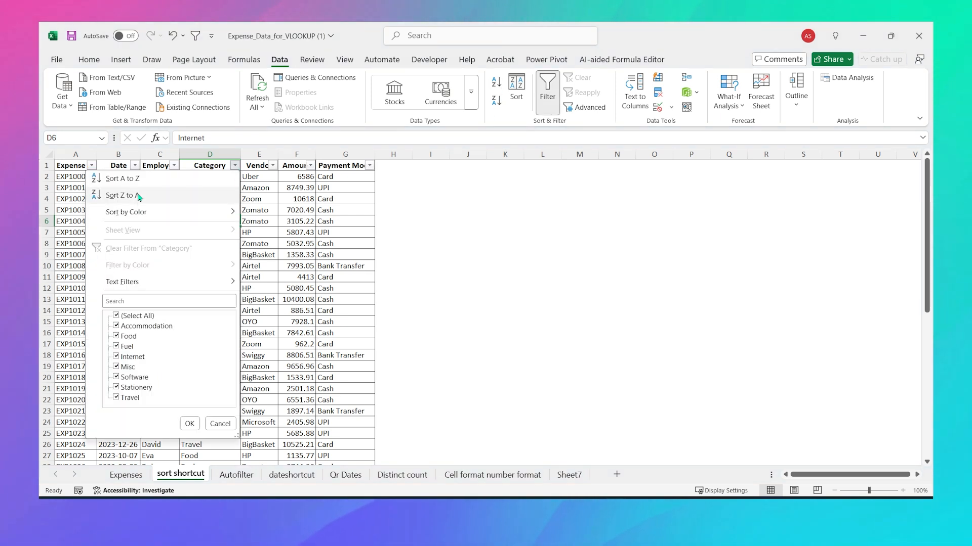
{"action": "key", "text": "Escape"}
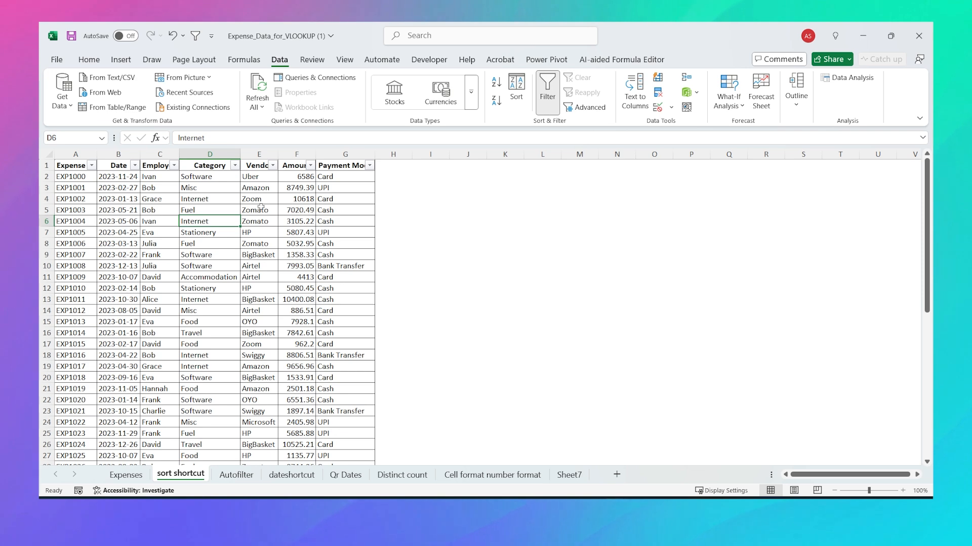
{"action": "key", "text": "ctrl+shift+l"}
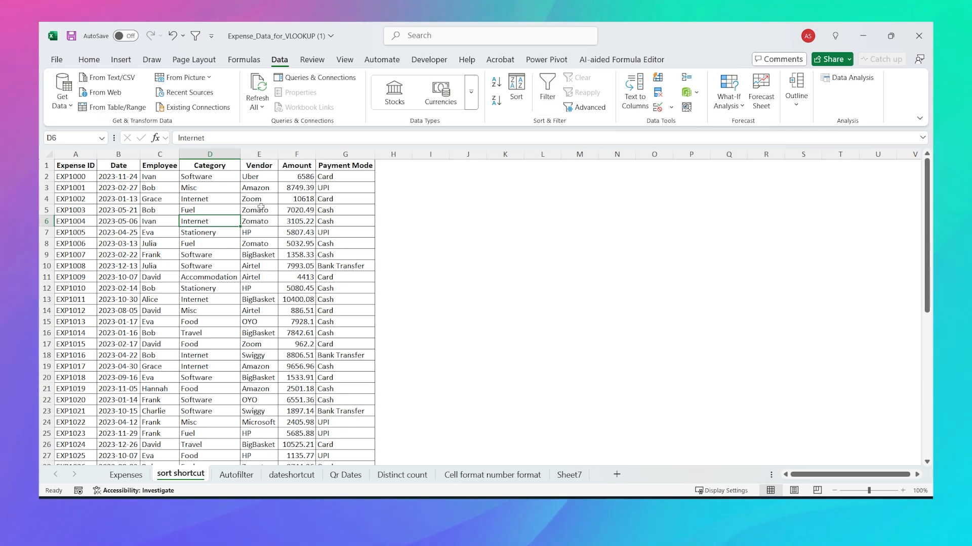
Step: Sort the table by Category A to Z, then Z to A, then A to Z again
{"action": "key", "text": "alt"}
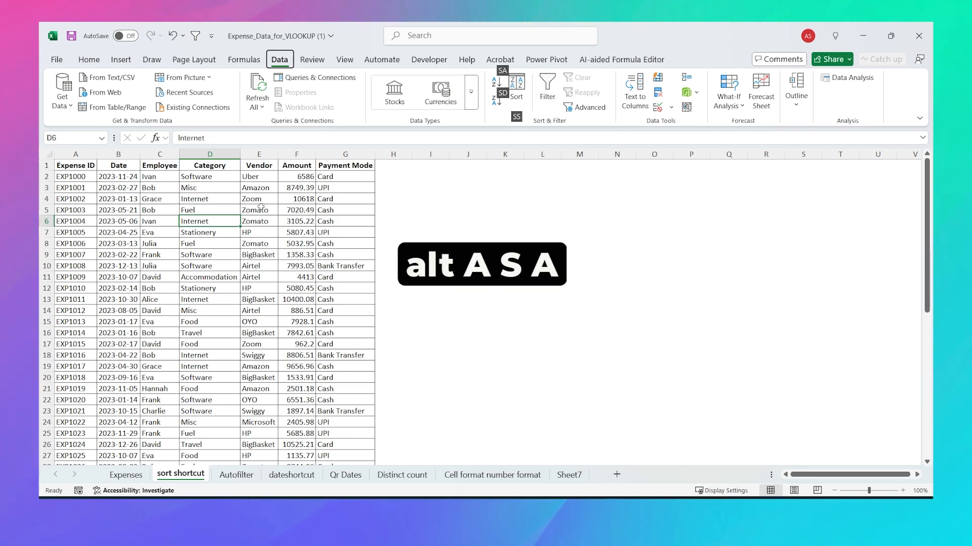
{"action": "key", "text": "a"}
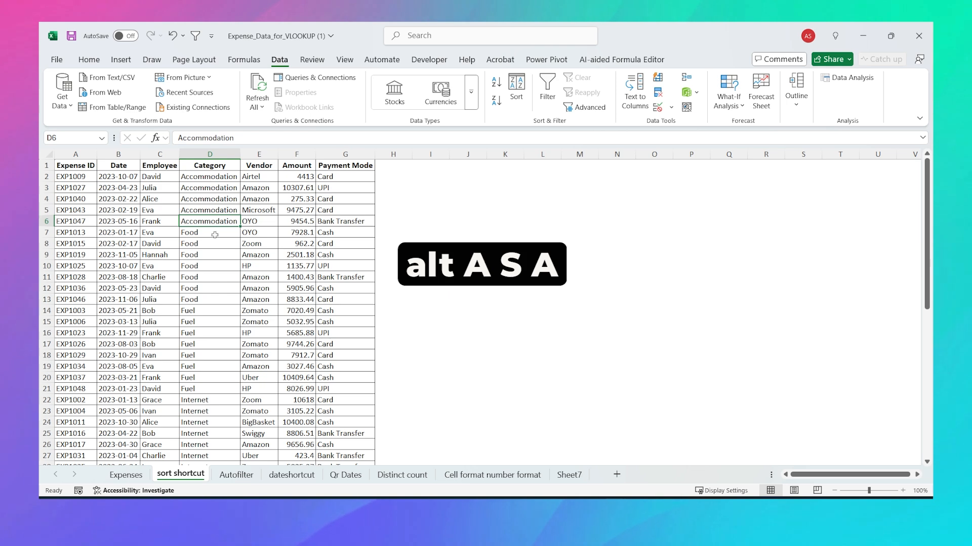
{"action": "key", "text": "alt"}
{"action": "key", "text": "a"}
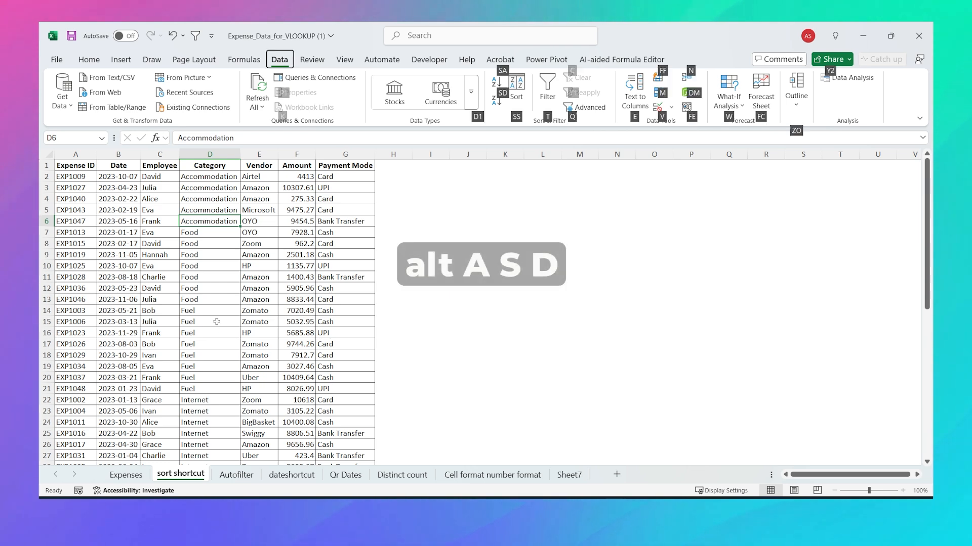
{"action": "key", "text": "s"}
{"action": "key", "text": "d"}
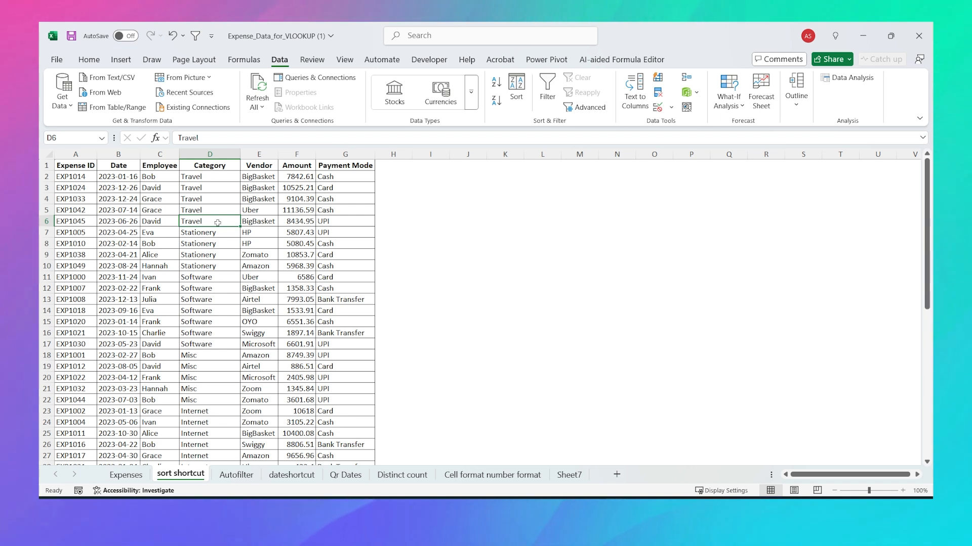
{"action": "key", "text": "alt+a"}
{"action": "key", "text": "s"}
{"action": "key", "text": "a"}
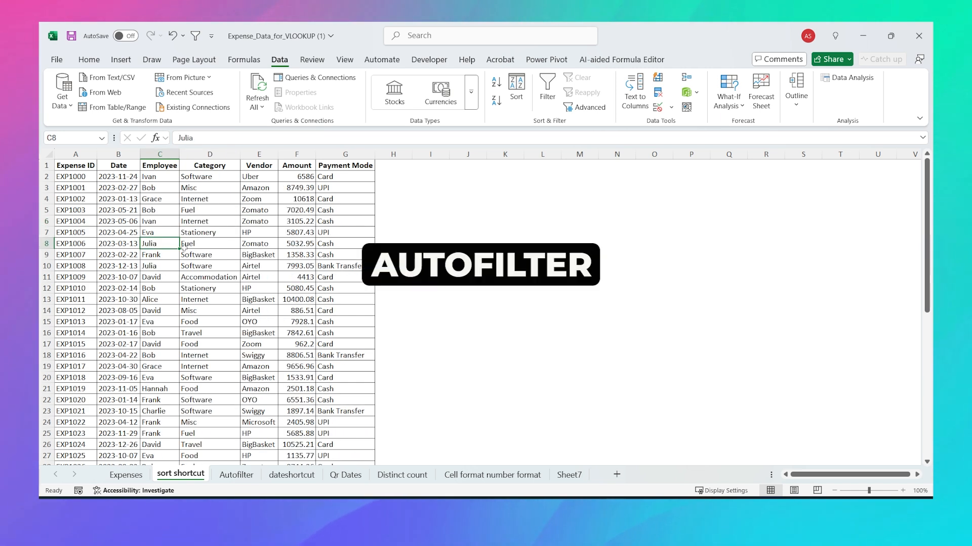
Step: Filter by selection to Bob, then Zomato, then Card payments, and then clear all filters
{"action": "key", "text": "Up"}
{"action": "key", "text": "Up"}
{"action": "key", "text": "Up"}
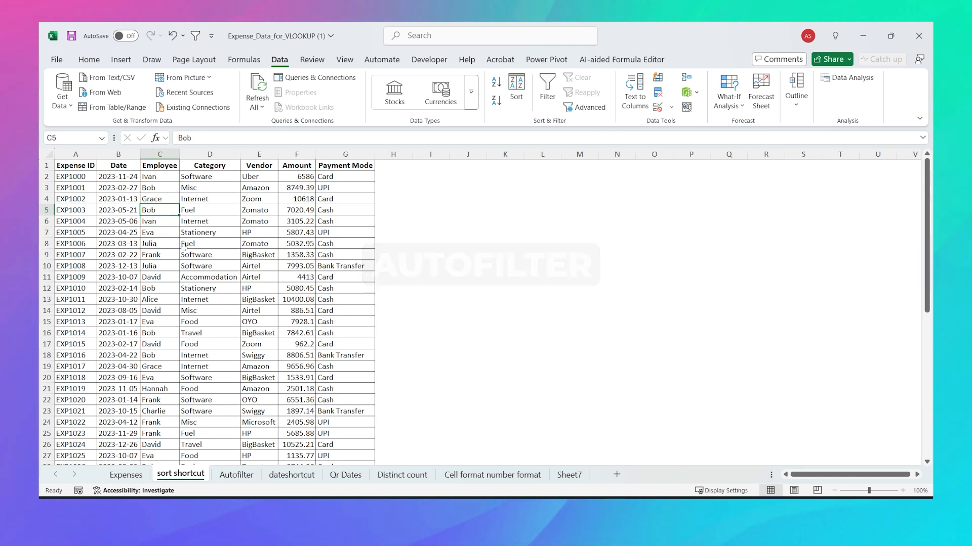
{"action": "key", "text": "alt+5"}
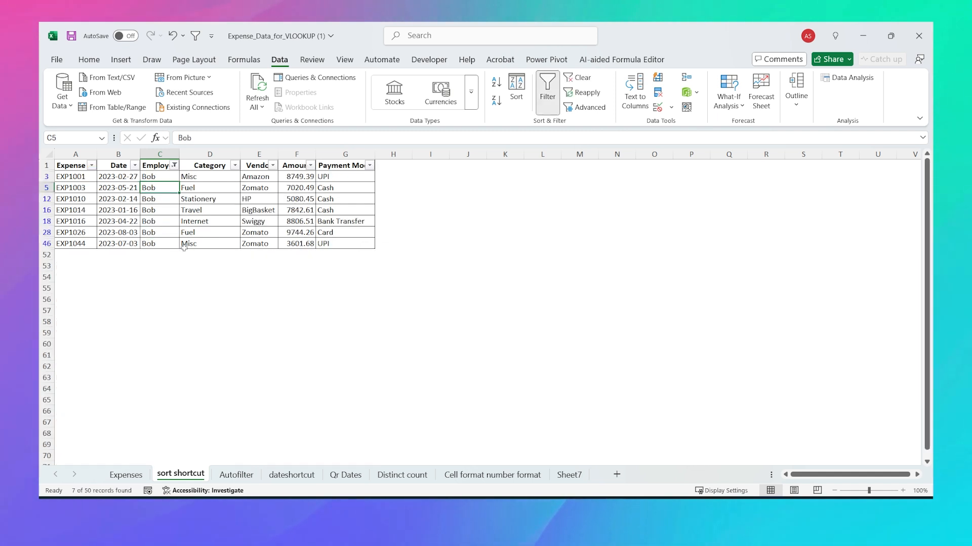
{"action": "key", "text": "Right"}
{"action": "key", "text": "Right"}
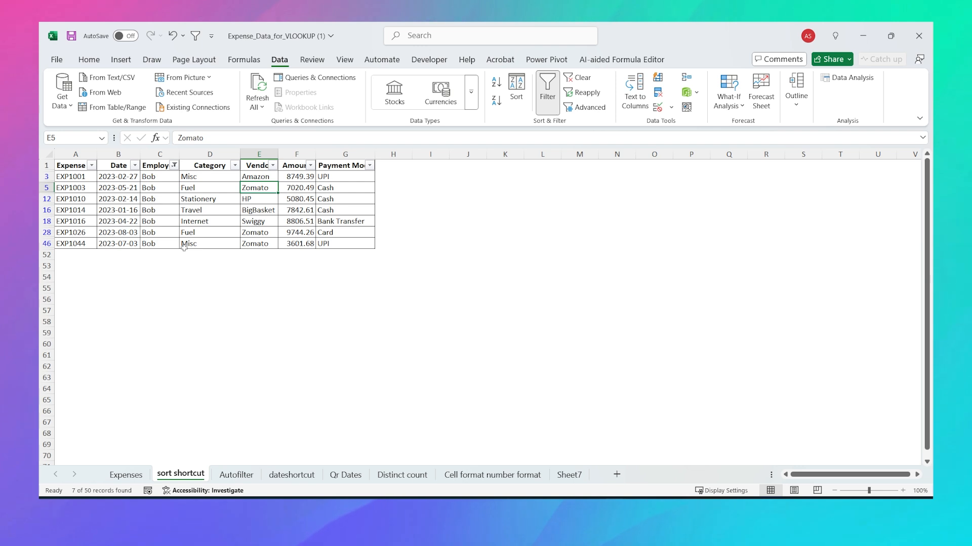
{"action": "key", "text": "alt+5"}
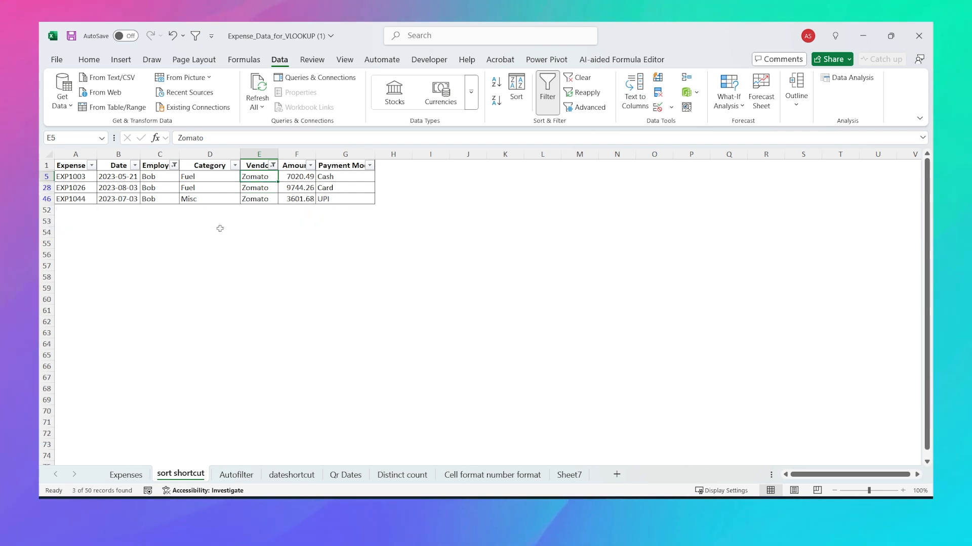
{"action": "key", "text": "Down"}
{"action": "key", "text": "Right"}
{"action": "key", "text": "Right"}
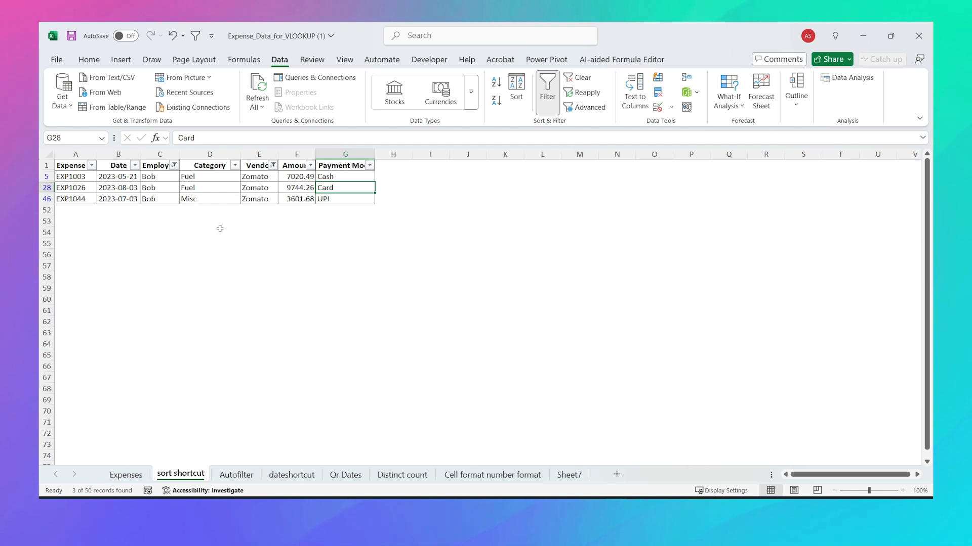
{"action": "key", "text": "alt+5"}
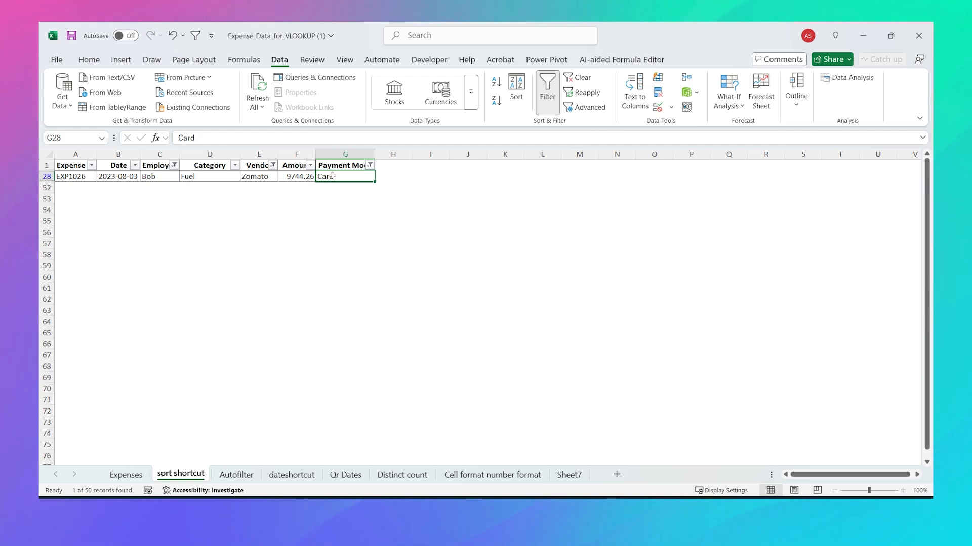
{"action": "key", "text": "ctrl+shift+l"}
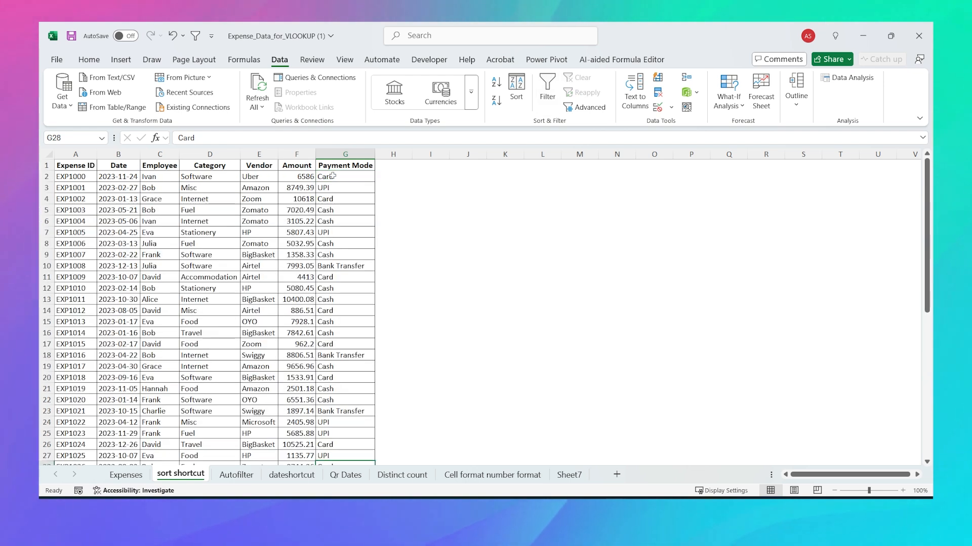
{"action": "left_click", "coordinate": [202, 243]}
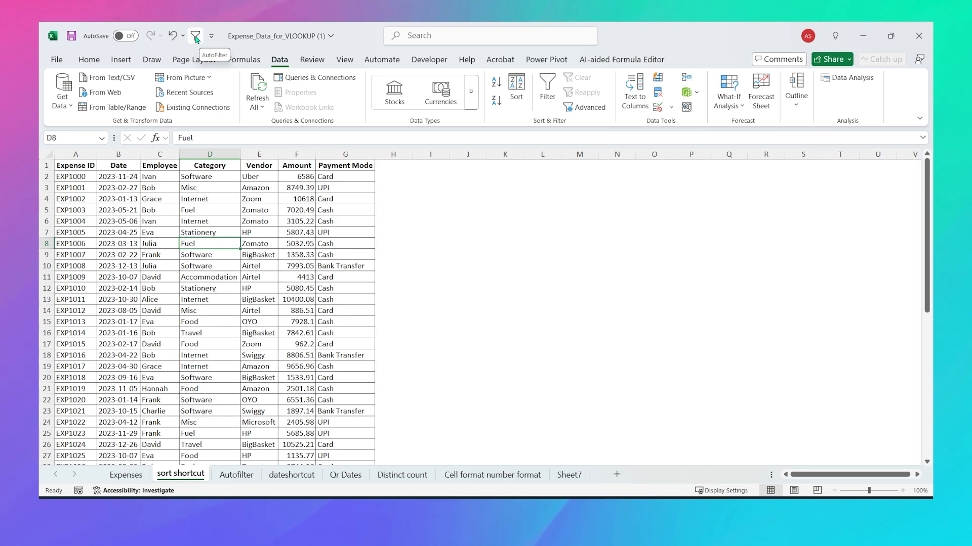
{"action": "left_click", "coordinate": [211, 35]}
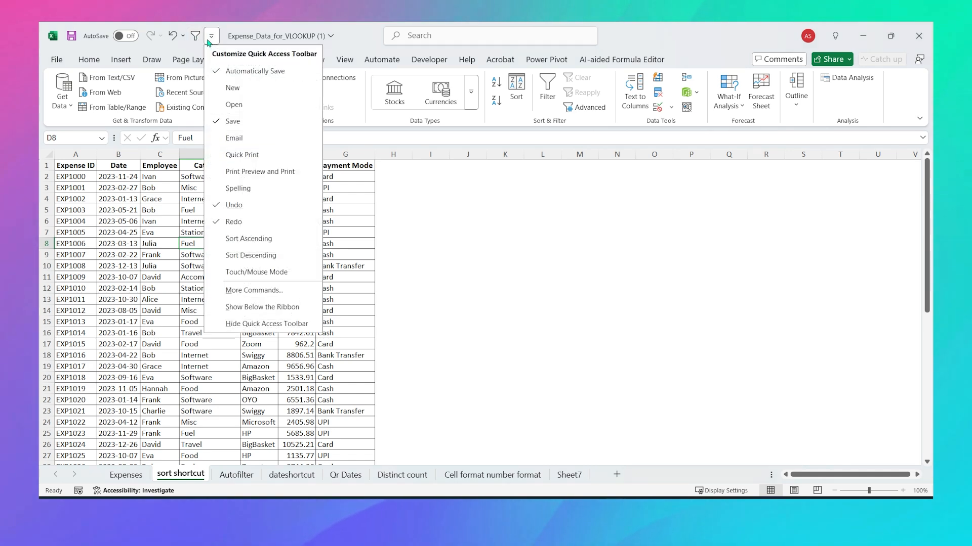
{"action": "left_click", "coordinate": [281, 291]}
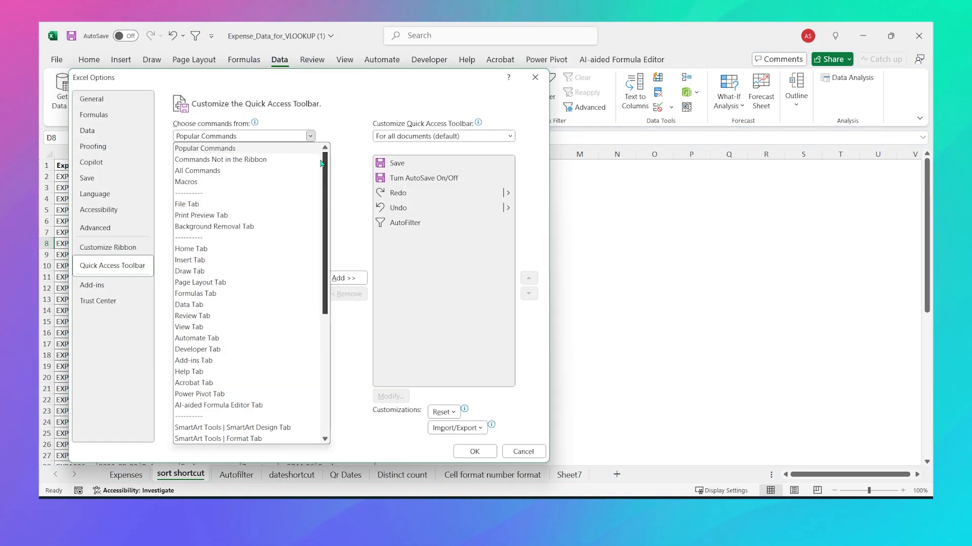
{"action": "left_click", "coordinate": [257, 161]}
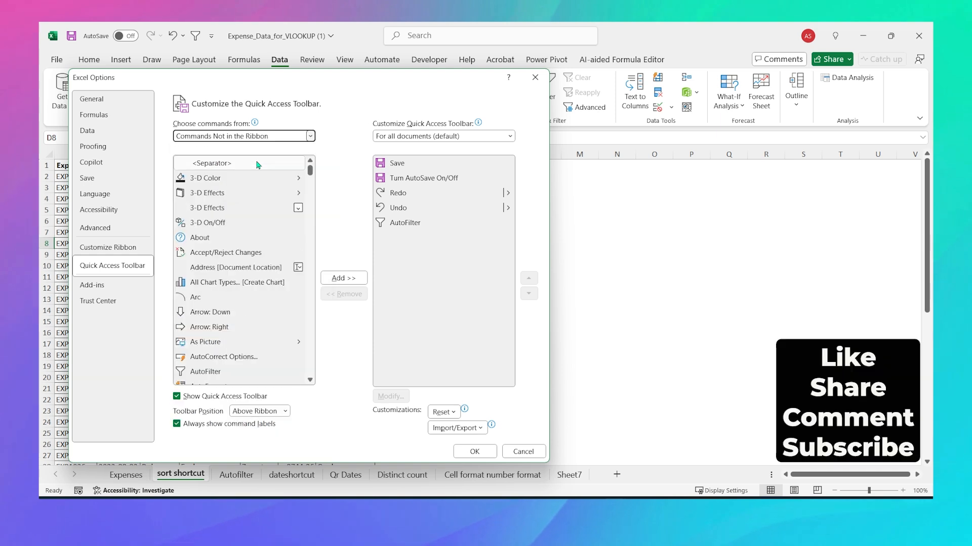
{"action": "scroll", "coordinate": [311, 173], "scroll_direction": "down", "scroll_amount": 3}
{"action": "left_click", "coordinate": [226, 222]}
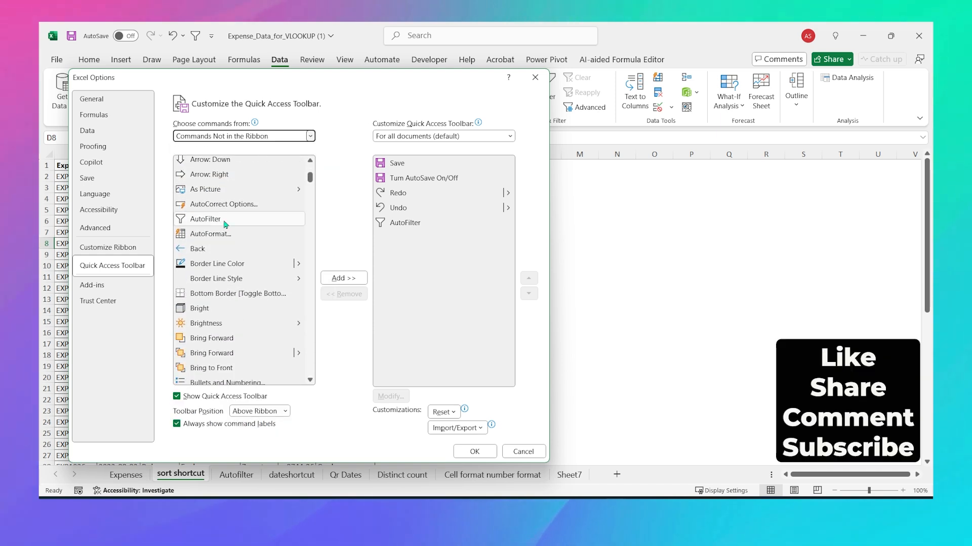
{"action": "left_click", "coordinate": [226, 224]}
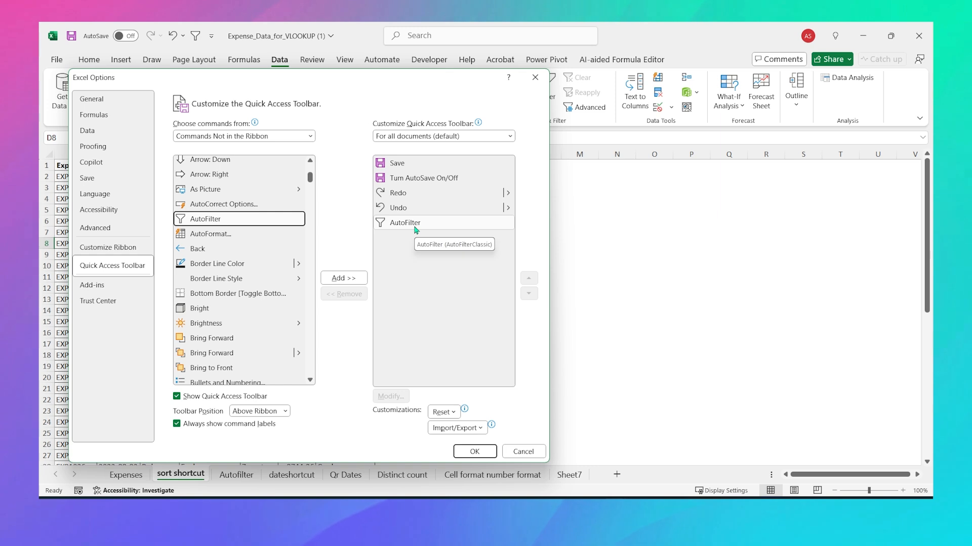
{"action": "left_click", "coordinate": [474, 451]}
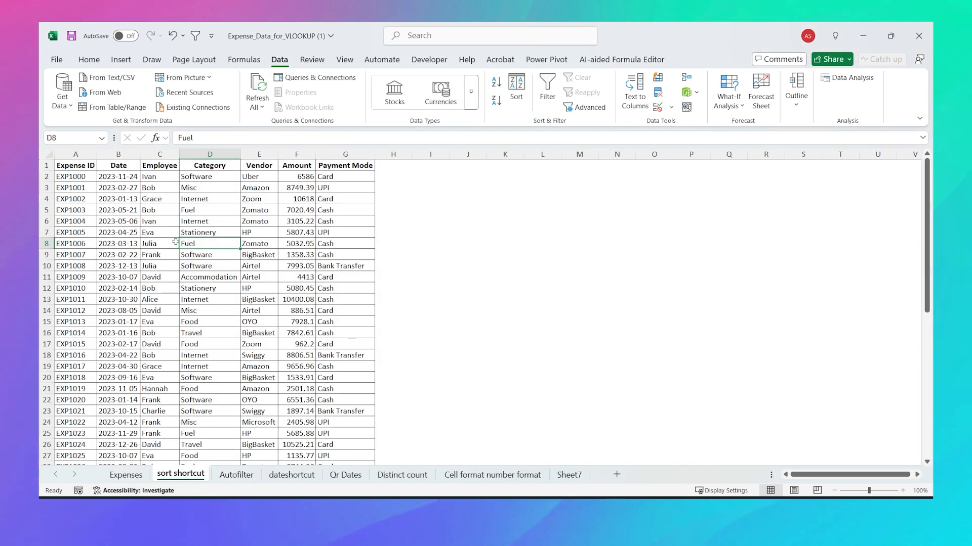
{"action": "left_click", "coordinate": [160, 210]}
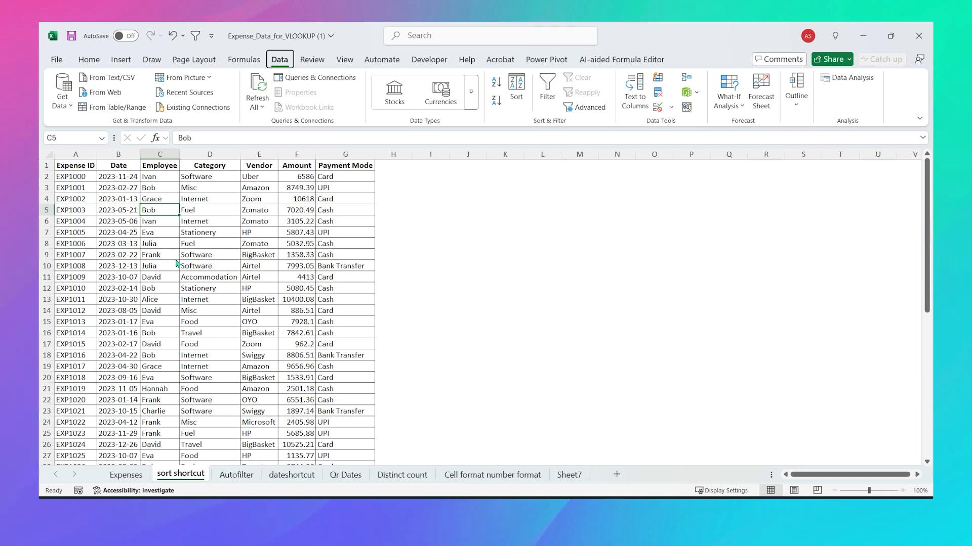
Step: Filter by selection to Bob, vendor Zomato and Card payments, then clear all filters
{"action": "key", "text": "alt"}
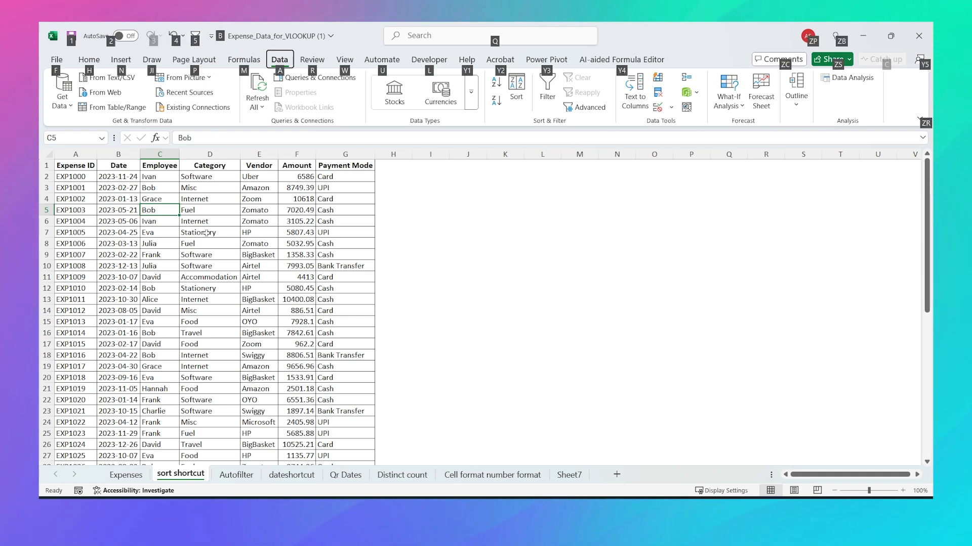
{"action": "key", "text": "5"}
{"action": "key", "text": "Right"}
{"action": "key", "text": "Right"}
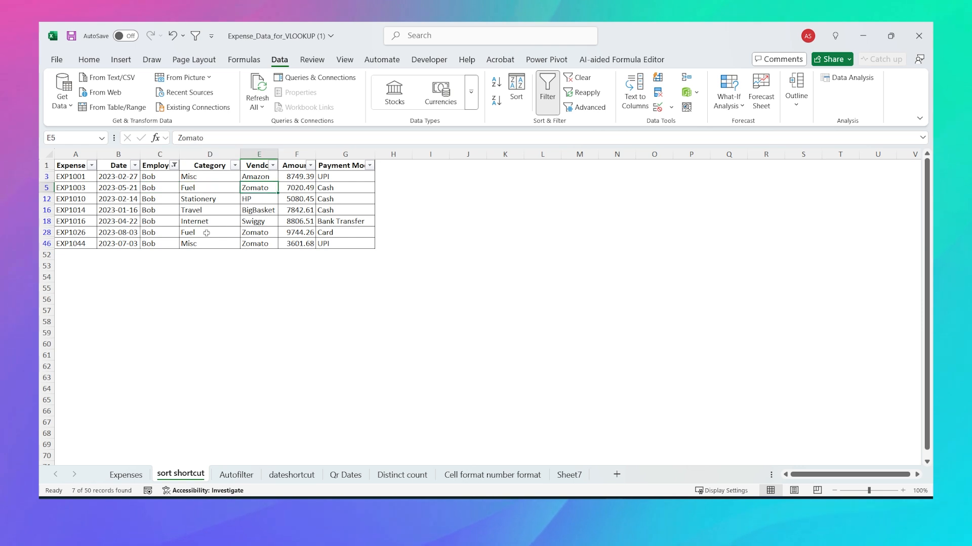
{"action": "key", "text": "alt"}
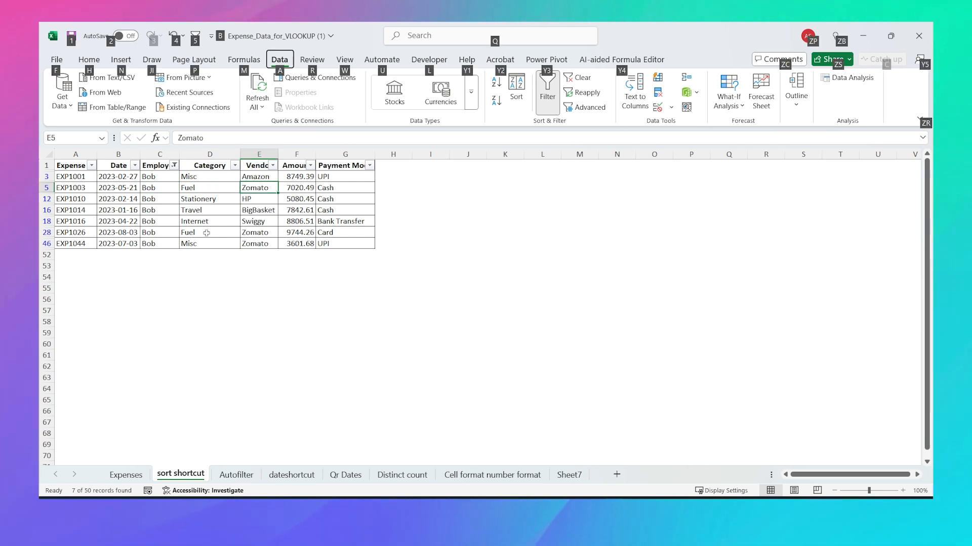
{"action": "key", "text": "5"}
{"action": "key", "text": "Right"}
{"action": "key", "text": "Right"}
{"action": "key", "text": "Down"}
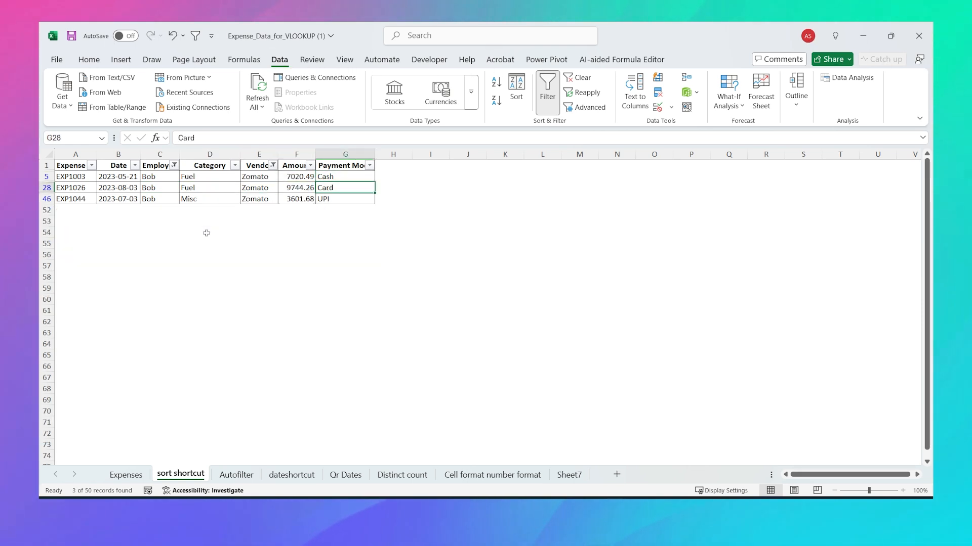
{"action": "key", "text": "alt"}
{"action": "key", "text": "5"}
{"action": "key", "text": "Left"}
{"action": "key", "text": "Left"}
{"action": "key", "text": "Left"}
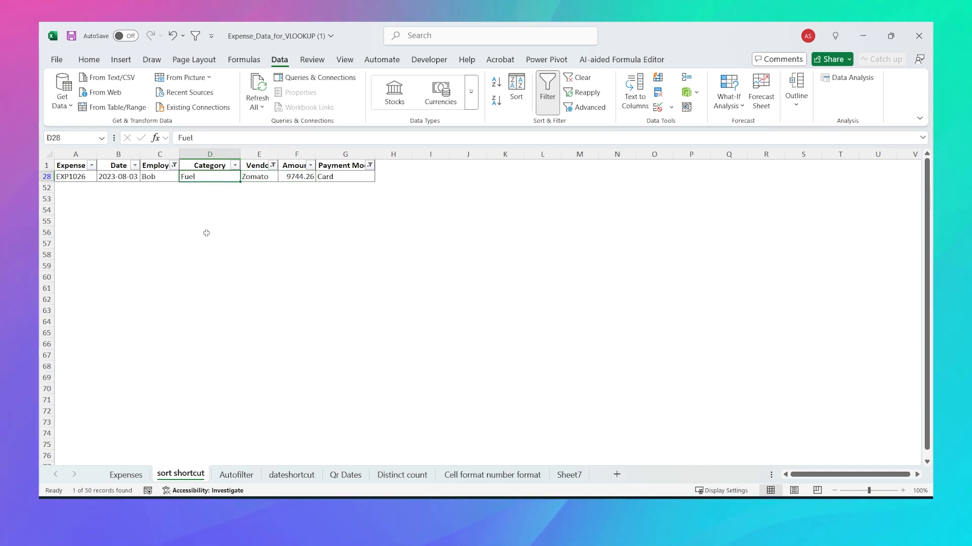
{"action": "key", "text": "ctrl+shift+l"}
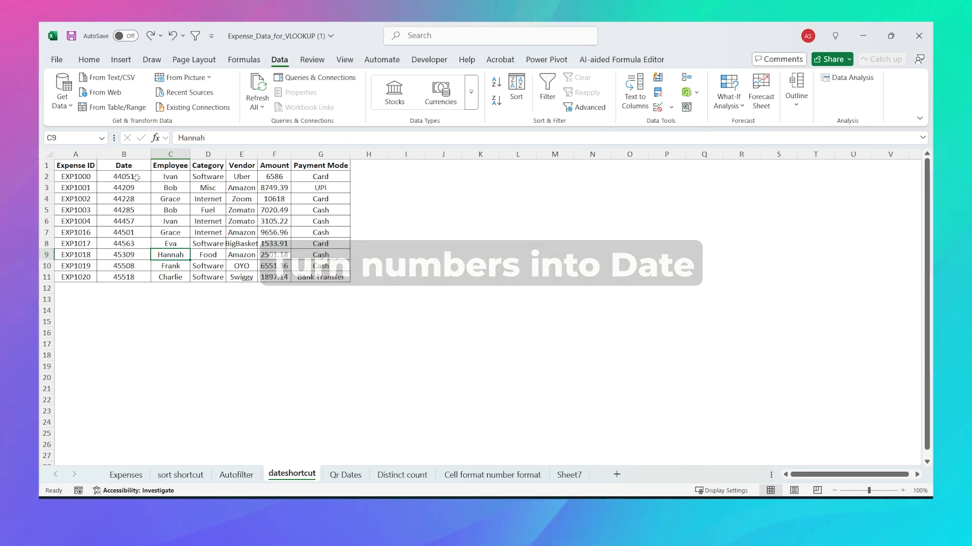
Step: Format the serial numbers in B2:B11 as dates with Ctrl+Shift+3
{"action": "left_click_drag", "start_coordinate": [136, 178], "coordinate": [137, 279]}
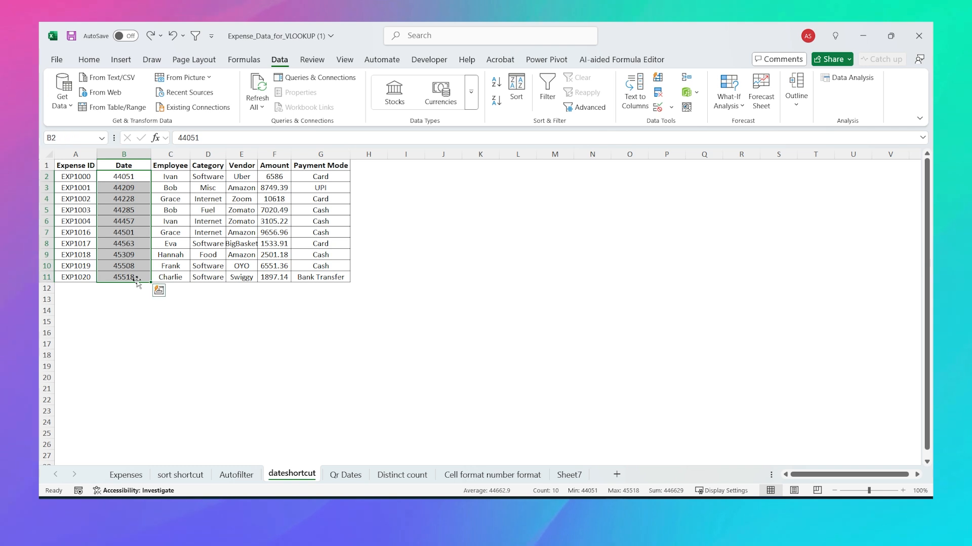
{"action": "left_click_drag", "start_coordinate": [126, 177], "coordinate": [133, 277]}
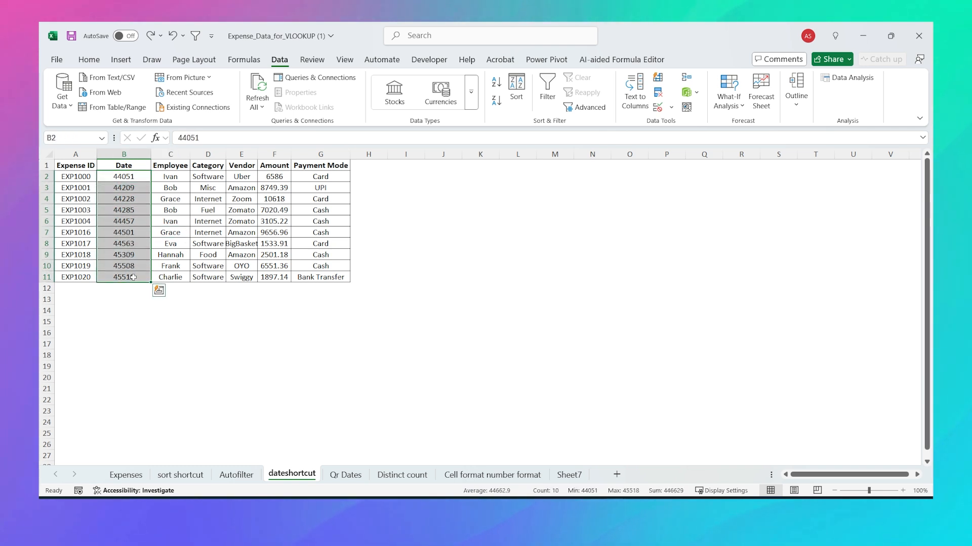
{"action": "key", "text": "ctrl+shift+3"}
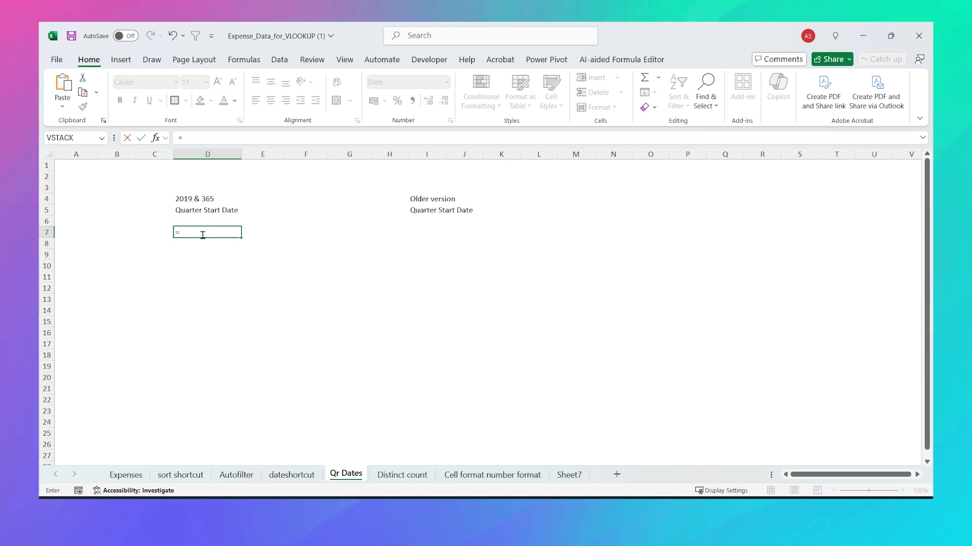
Step: Enter =DATE(2025,{1;4;7;10},1) in D7 so the quarter dates spill down
{"action": "type", "text": "DATE(2025,{"}
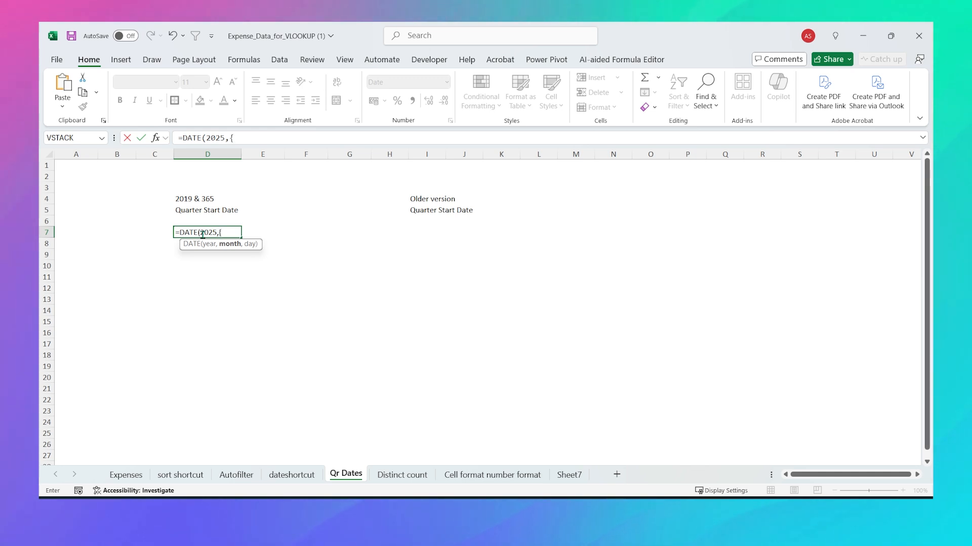
{"action": "type", "text": ";4;7;10"}
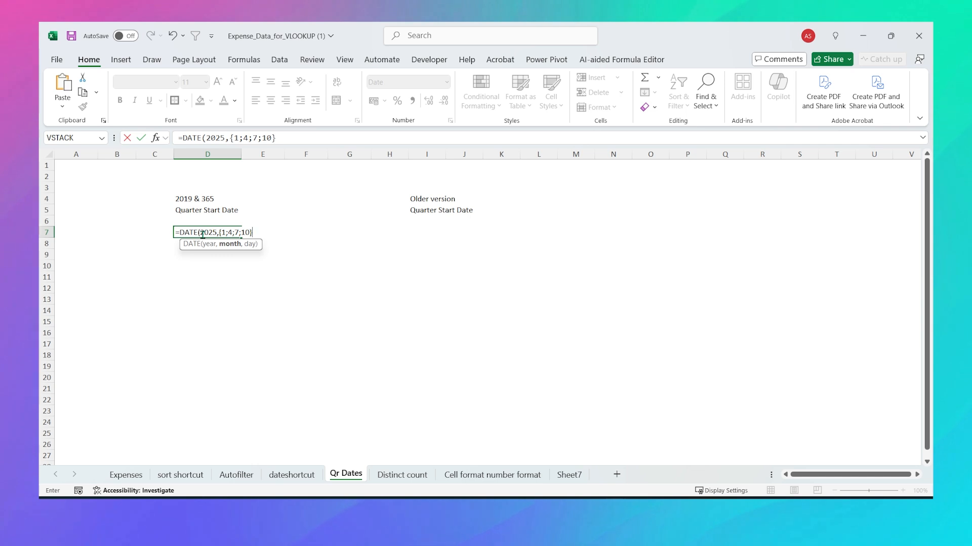
{"action": "type", "text": "},1"}
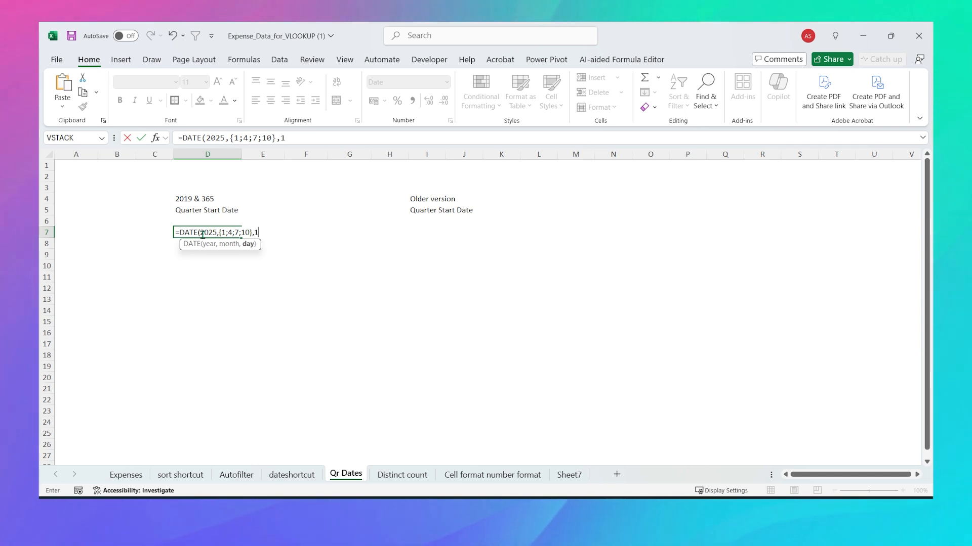
{"action": "type", "text": ")"}
{"action": "key", "text": "Return"}
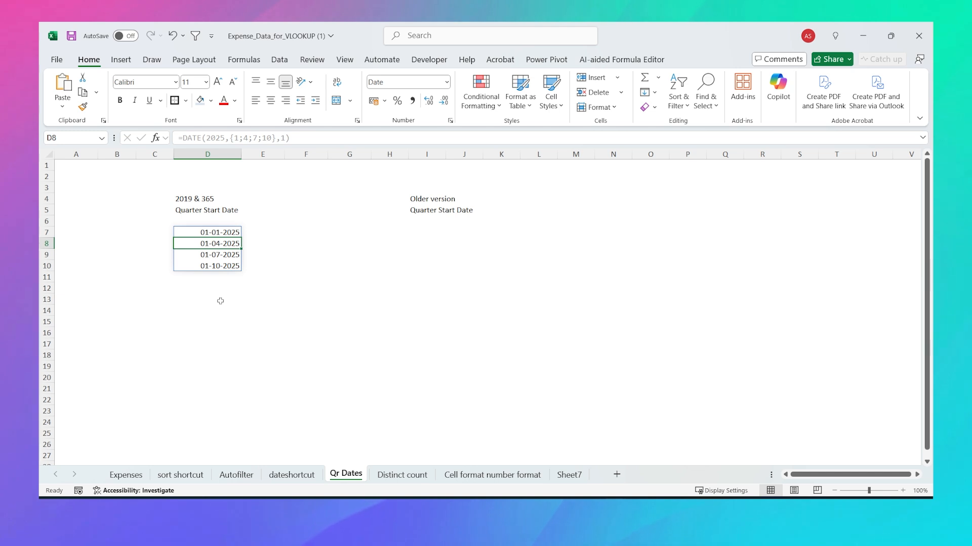
Step: Change the array separators to commas so the four quarter dates spill across D7:G7
{"action": "double_click", "coordinate": [217, 234]}
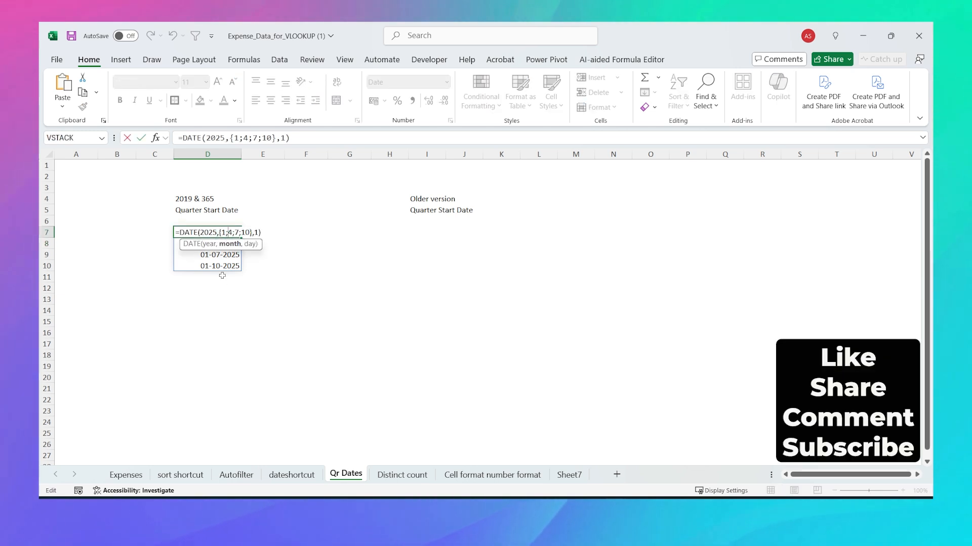
{"action": "key", "text": "Delete"}
{"action": "type", "text": ","}
{"action": "key", "text": "Right"}
{"action": "key", "text": "Delete"}
{"action": "type", "text": ","}
{"action": "key", "text": "Right"}
{"action": "key", "text": "Delete"}
{"action": "type", "text": ","}
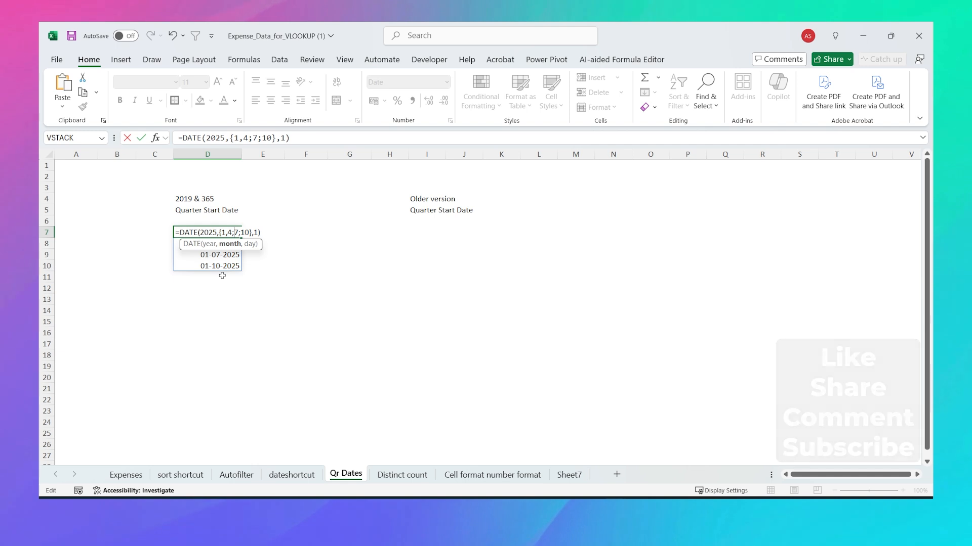
{"action": "key", "text": "Return"}
{"action": "key", "text": "Up"}
{"action": "key", "text": "shift+Right"}
{"action": "key", "text": "shift+Right"}
{"action": "key", "text": "shift+Right"}
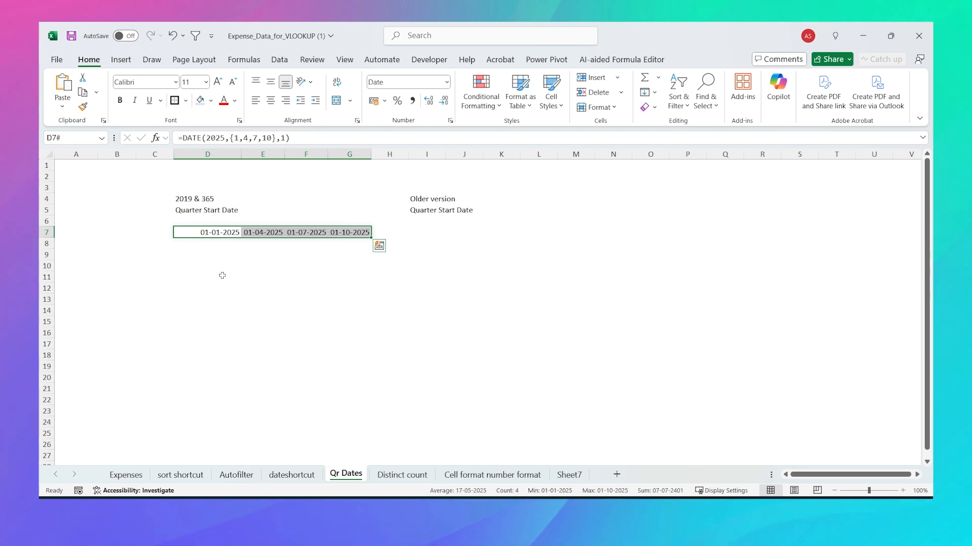
{"action": "left_click", "coordinate": [415, 221]}
Step: Enter =DATE(2025,{1,4,7,10},1) as a Ctrl+Shift+Enter array formula across I7:L7
{"action": "left_click", "coordinate": [424, 231]}
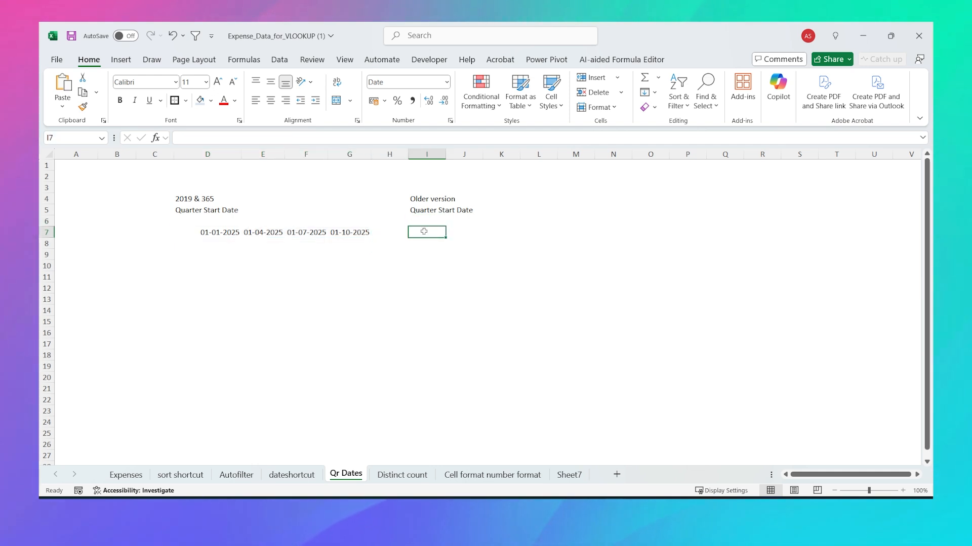
{"action": "key", "text": "shift+Right"}
{"action": "key", "text": "shift+Right"}
{"action": "key", "text": "shift+Right"}
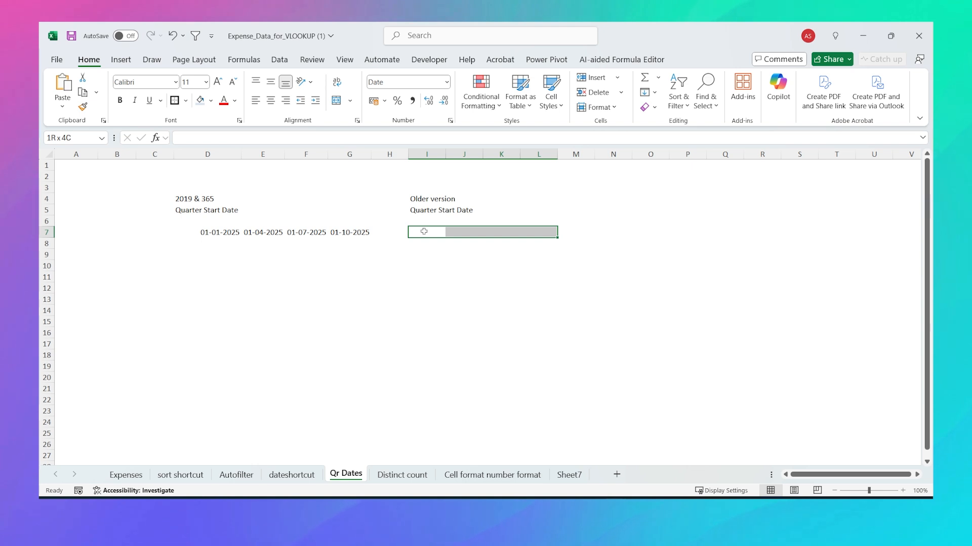
{"action": "type", "text": "=DATE(2025"}
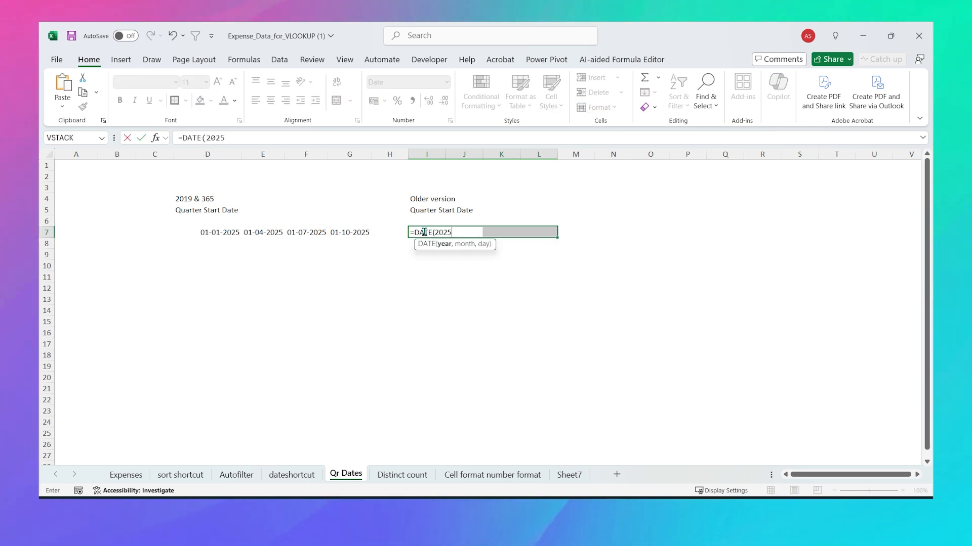
{"action": "type", "text": ",{"}
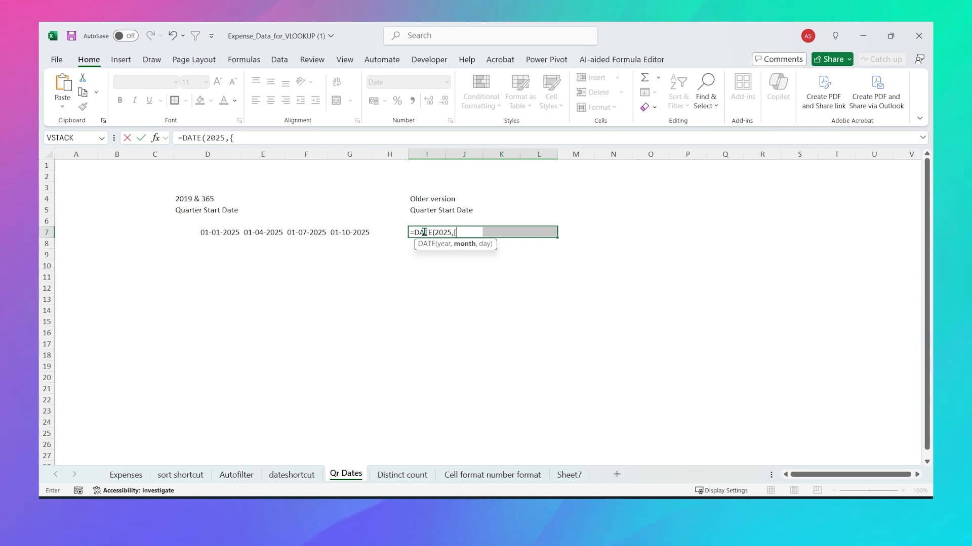
{"action": "type", "text": "1,4,7,1"}
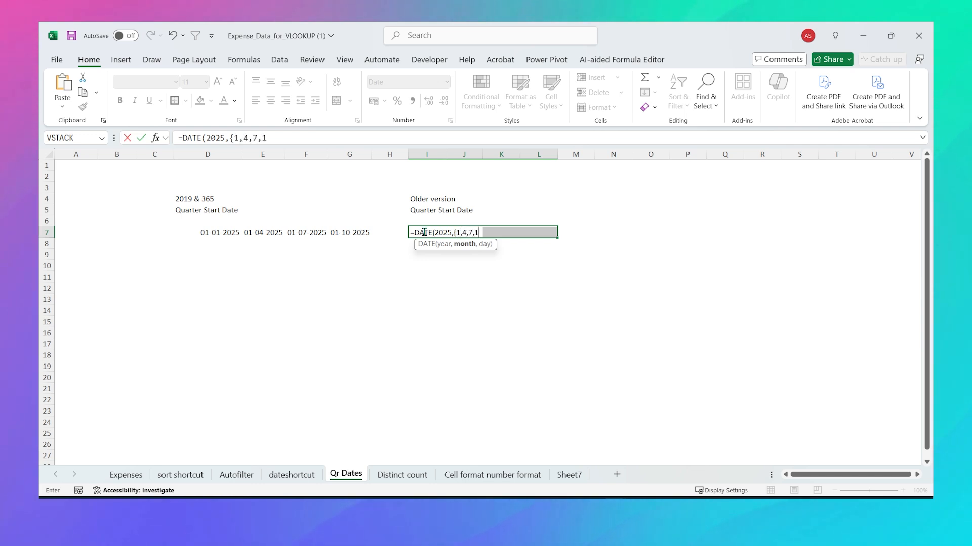
{"action": "type", "text": "0},1"}
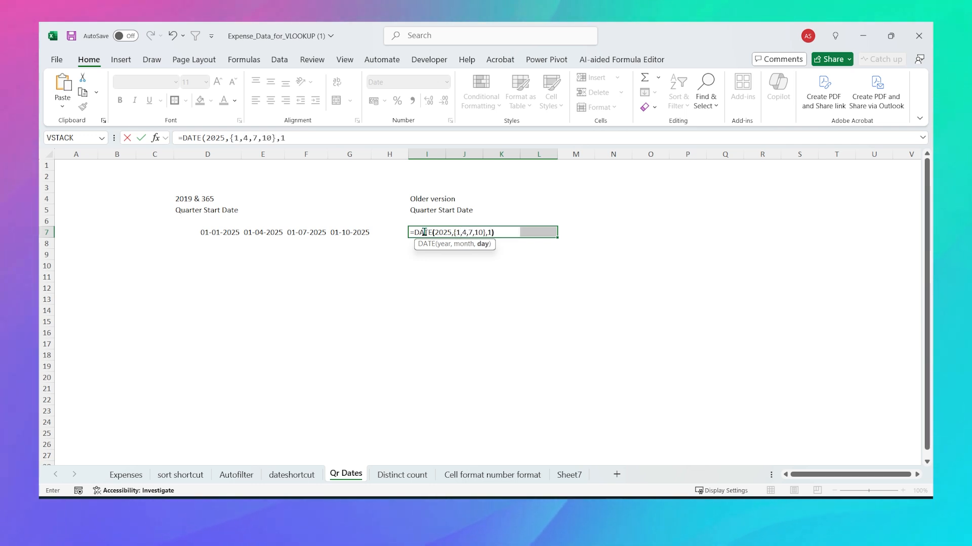
{"action": "type", "text": ")"}
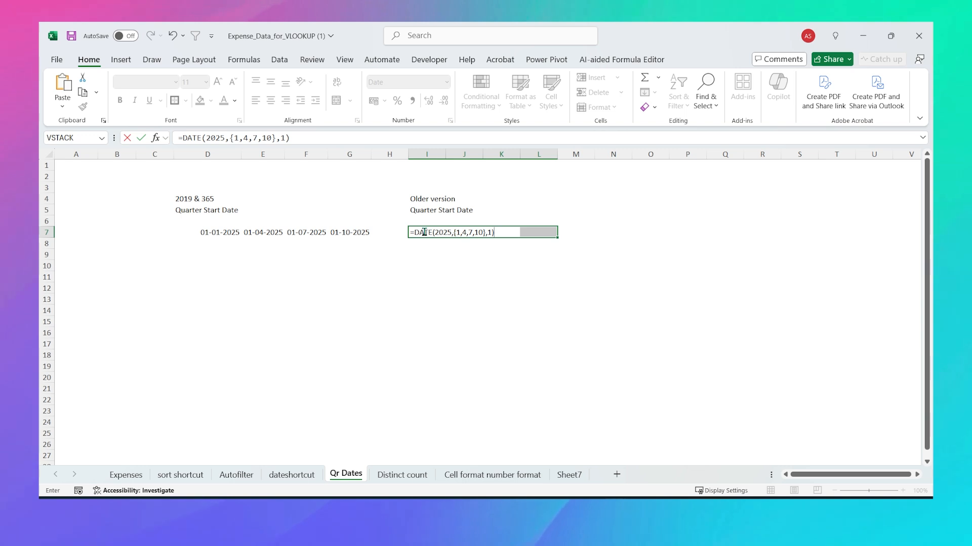
{"action": "key", "text": "ctrl+shift+Return"}
Step: Select a table cell, then the pivot's Grand Total of 345675.23
{"action": "left_click", "coordinate": [424, 232]}
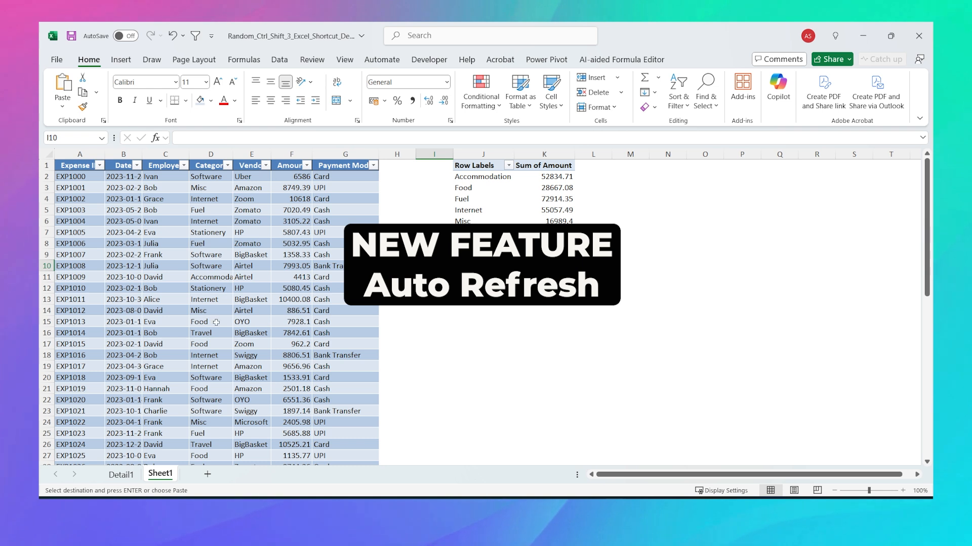
{"action": "left_click", "coordinate": [169, 255]}
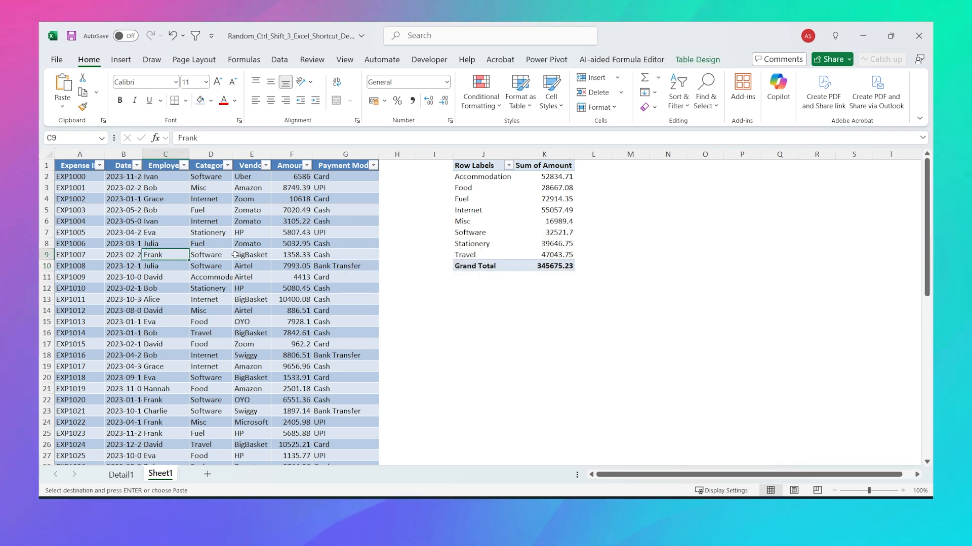
{"action": "left_click", "coordinate": [549, 268]}
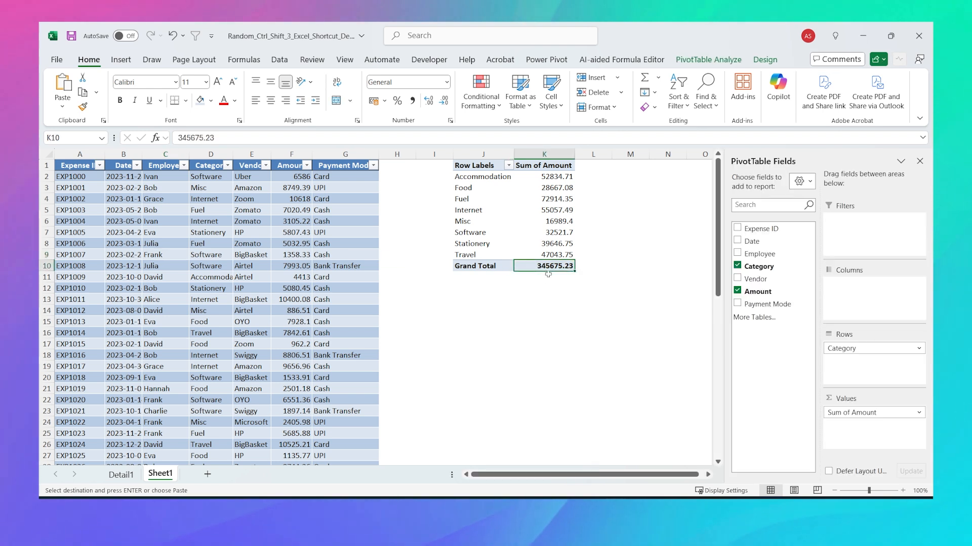
Step: Copy the last expense rows and paste them just below the table
{"action": "left_click", "coordinate": [58, 276]}
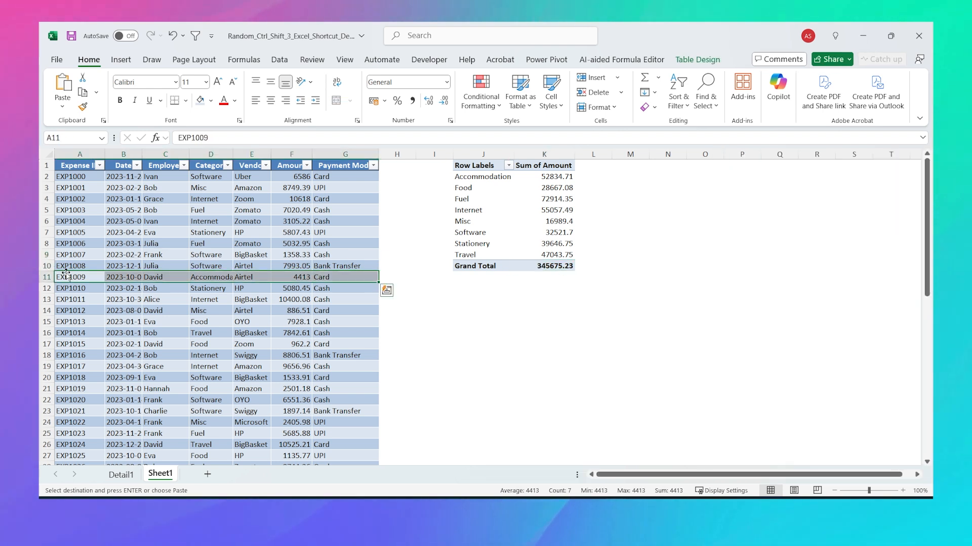
{"action": "key", "text": "ctrl+Down"}
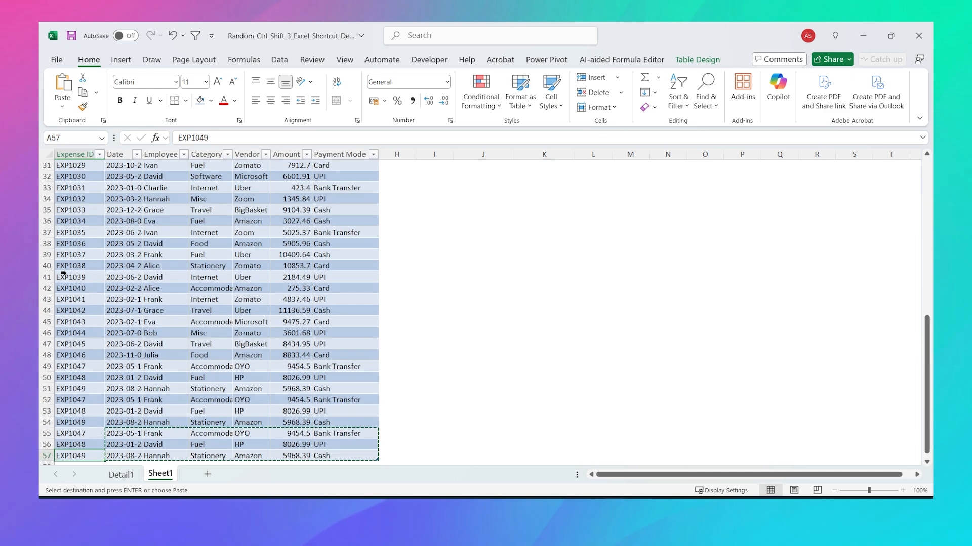
{"action": "key", "text": "Up"}
{"action": "key", "text": "Up"}
{"action": "key", "text": "Up"}
{"action": "key", "text": "ctrl+shift+Down"}
{"action": "key", "text": "ctrl+shift+Right"}
{"action": "key", "text": "ctrl+c"}
{"action": "key", "text": "Down"}
{"action": "key", "text": "Down"}
{"action": "key", "text": "Down"}
{"action": "key", "text": "Down"}
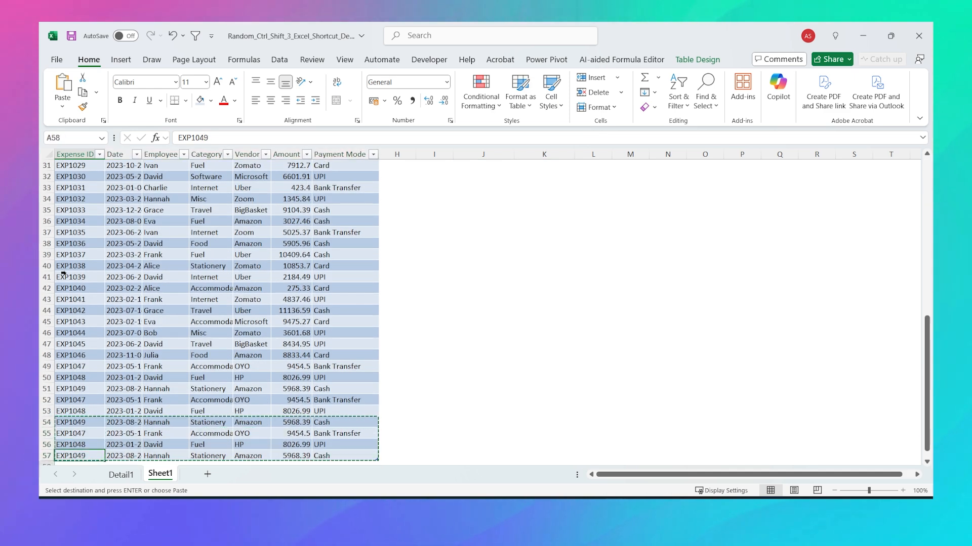
{"action": "key", "text": "ctrl+v"}
{"action": "key", "text": "ctrl+Home"}
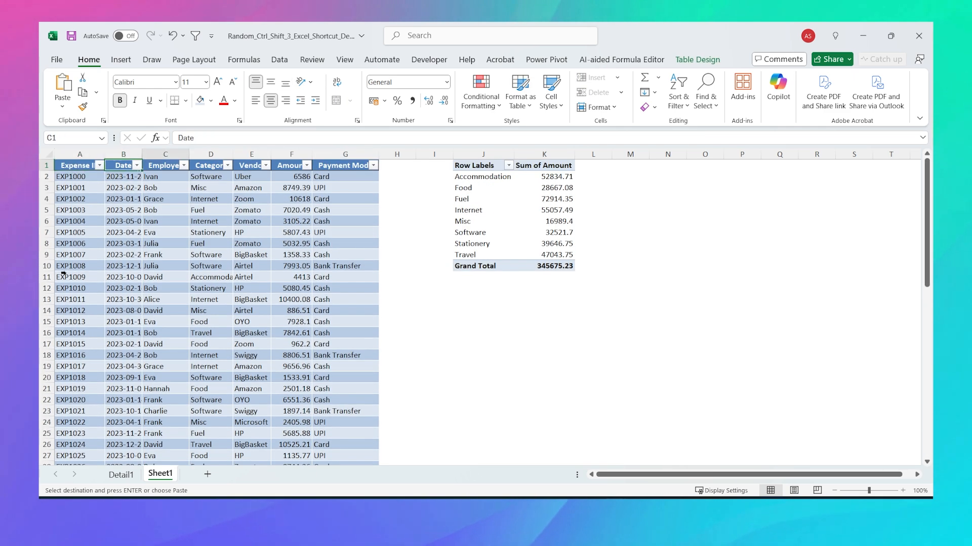
{"action": "left_click", "coordinate": [531, 228]}
Step: Refresh All so the pivot totals 375093.5, and turn on the pivot's Auto Refresh
{"action": "left_click", "coordinate": [279, 60]}
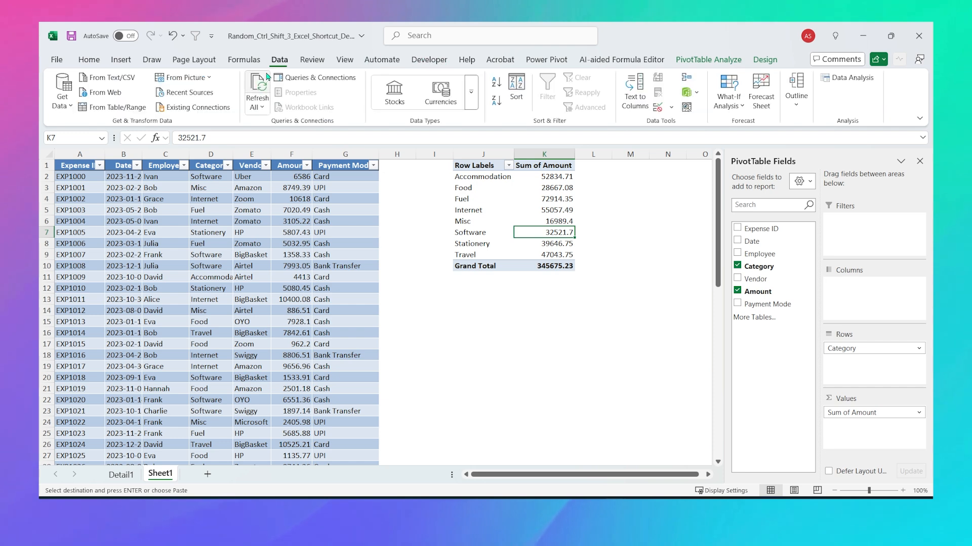
{"action": "left_click", "coordinate": [257, 91]}
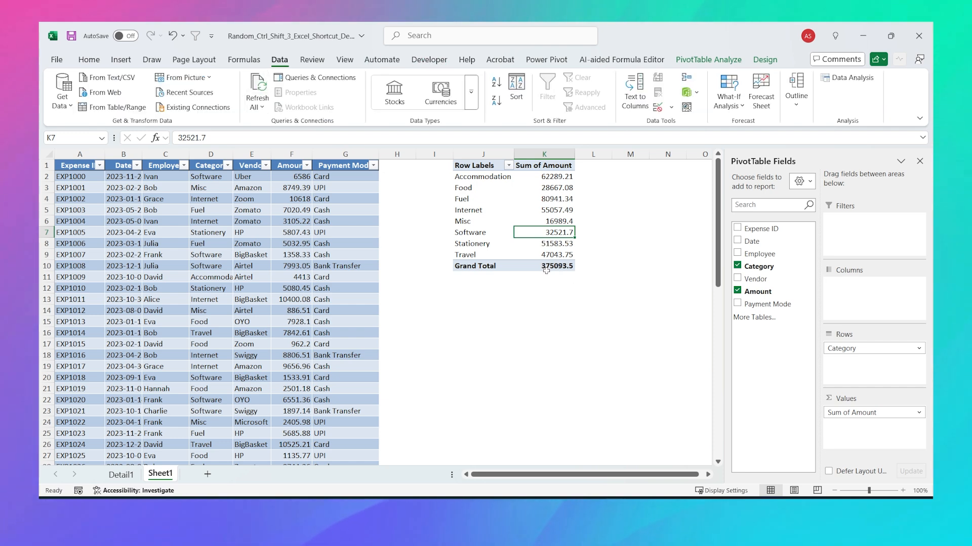
{"action": "mouse_move", "coordinate": [546, 271]}
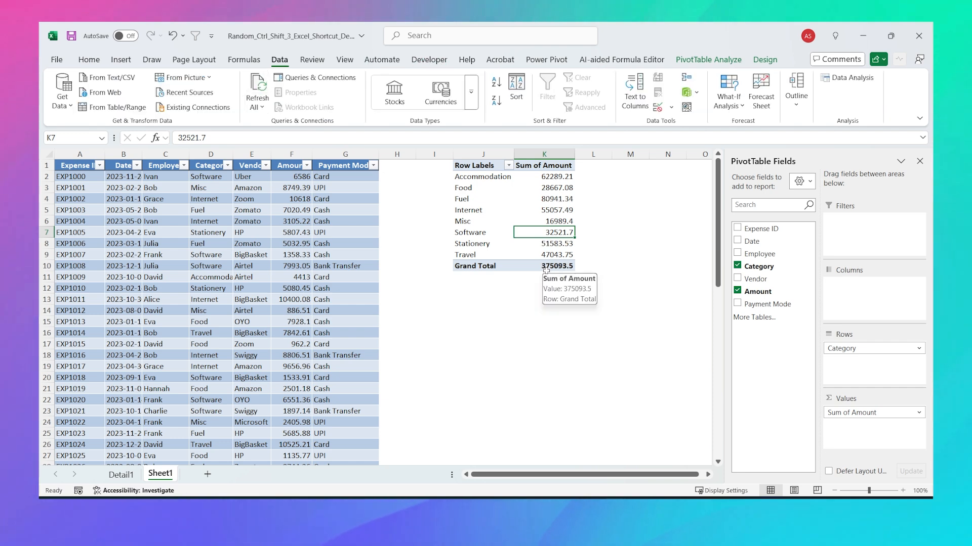
{"action": "left_click", "coordinate": [721, 62]}
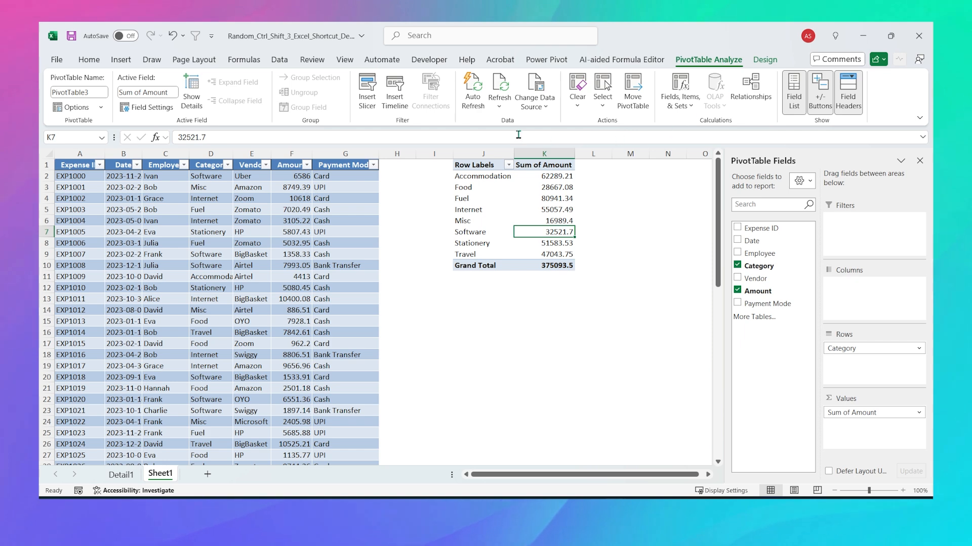
{"action": "left_click", "coordinate": [476, 108]}
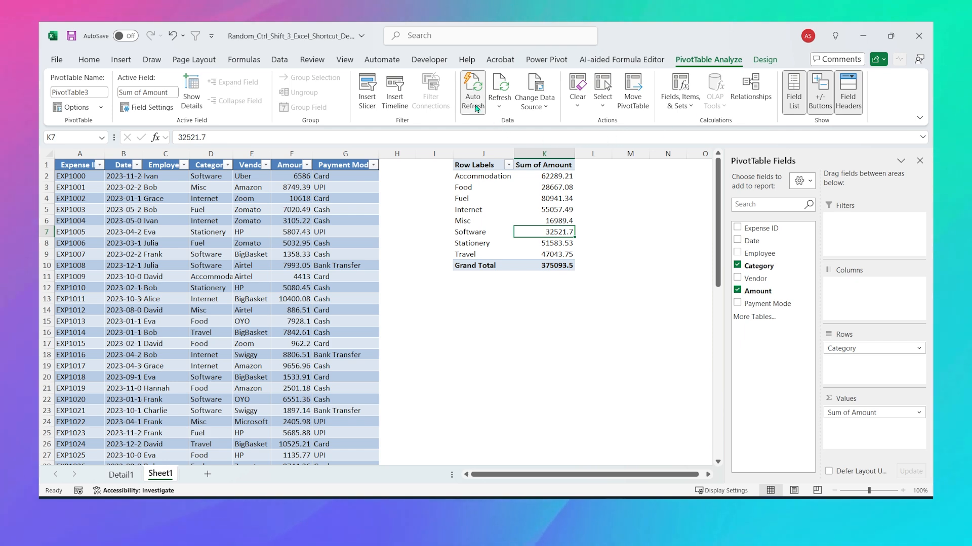
{"action": "left_click", "coordinate": [89, 299]}
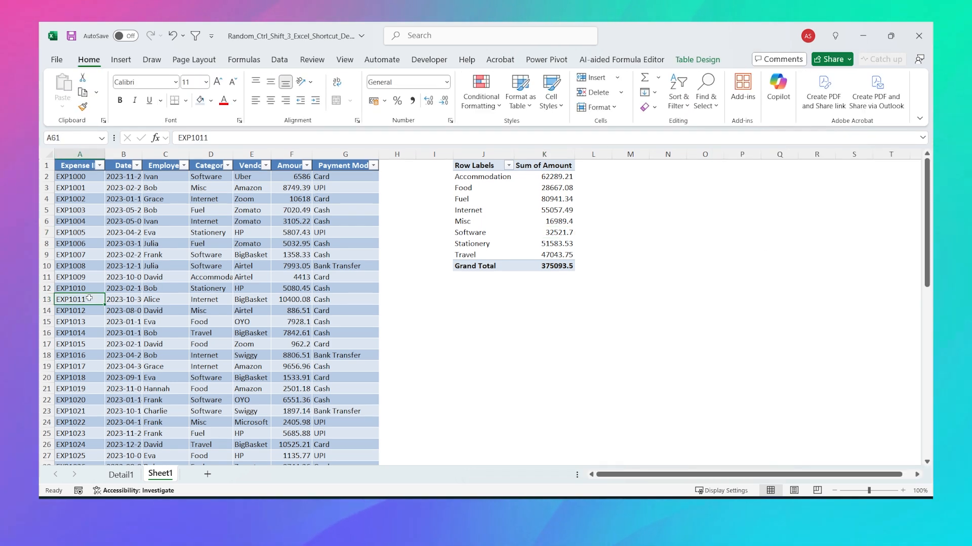
Step: Copy the last four expense rows below the table, raising the pivot Grand Total to 404511.77
{"action": "key", "text": "ctrl+Down"}
{"action": "key", "text": "Up"}
{"action": "key", "text": "Up"}
{"action": "key", "text": "Up"}
{"action": "key", "text": "shift+Down"}
{"action": "key", "text": "shift+Down"}
{"action": "key", "text": "shift+Down"}
{"action": "key", "text": "shift+space"}
{"action": "key", "text": "ctrl+c"}
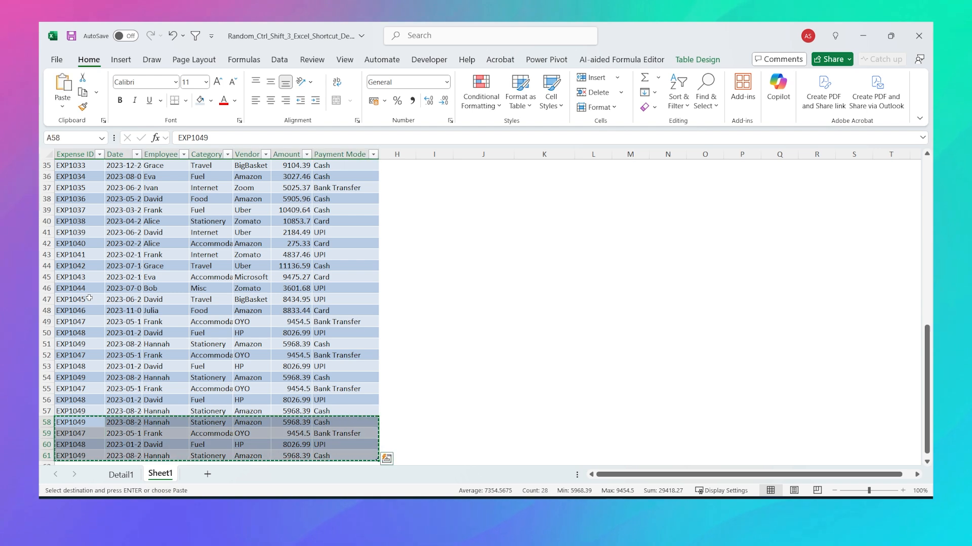
{"action": "key", "text": "ctrl+Home"}
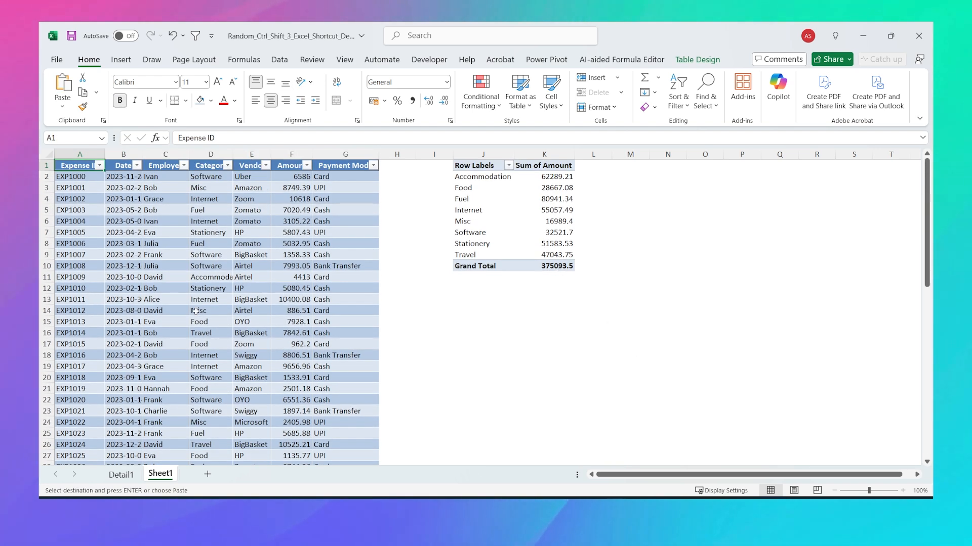
{"action": "key", "text": "ctrl+Down"}
{"action": "key", "text": "Down"}
{"action": "key", "text": "ctrl+v"}
{"action": "key", "text": "Up"}
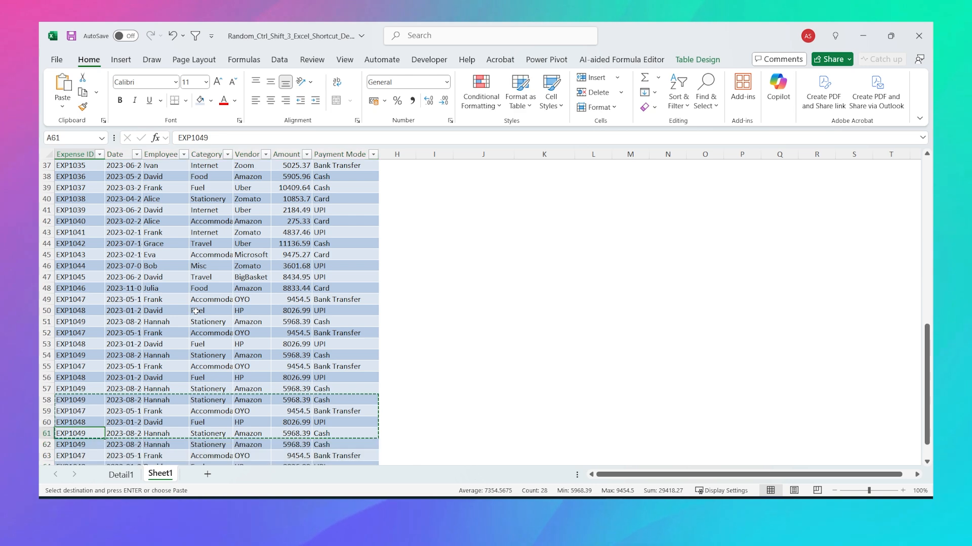
{"action": "key", "text": "ctrl+Home"}
{"action": "left_click", "coordinate": [561, 266]}
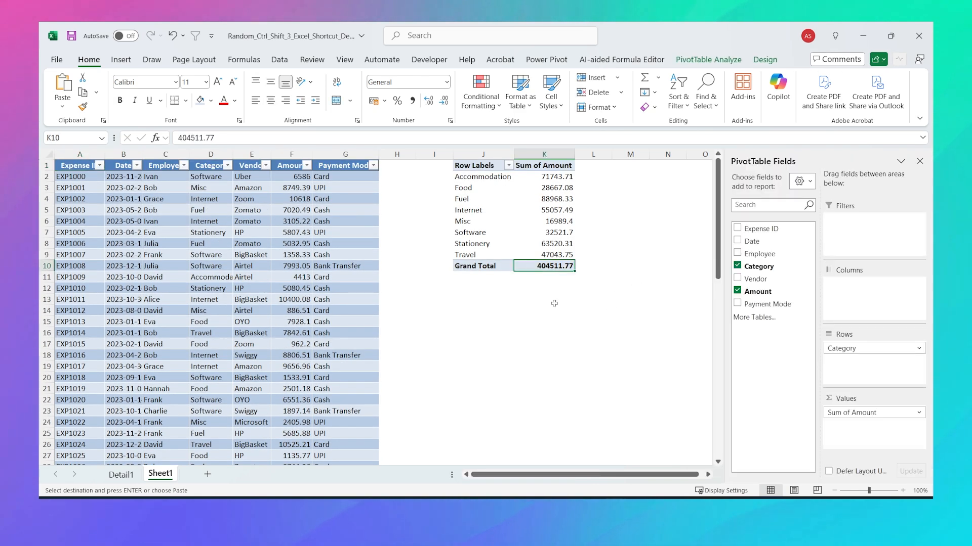
{"action": "left_click", "coordinate": [709, 60]}
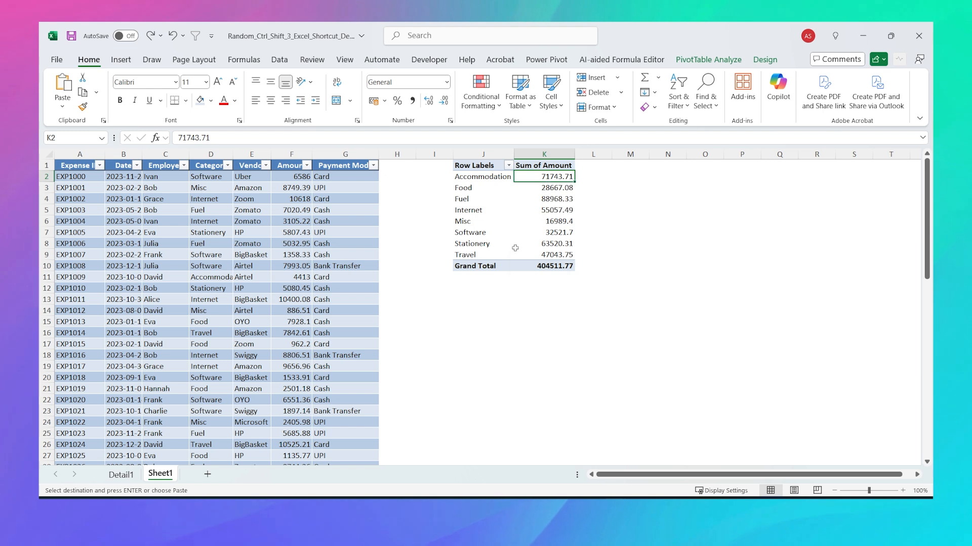
Step: Give the Accommodation total rupee Currency format, undo it, then apply Currency again
{"action": "right_click", "coordinate": [540, 177]}
{"action": "left_click", "coordinate": [549, 222]}
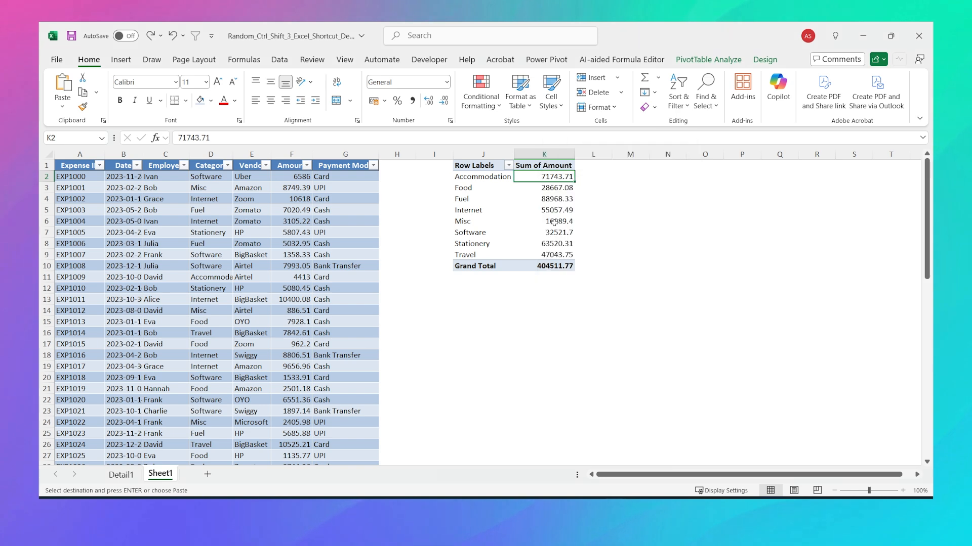
{"action": "left_click", "coordinate": [426, 141]}
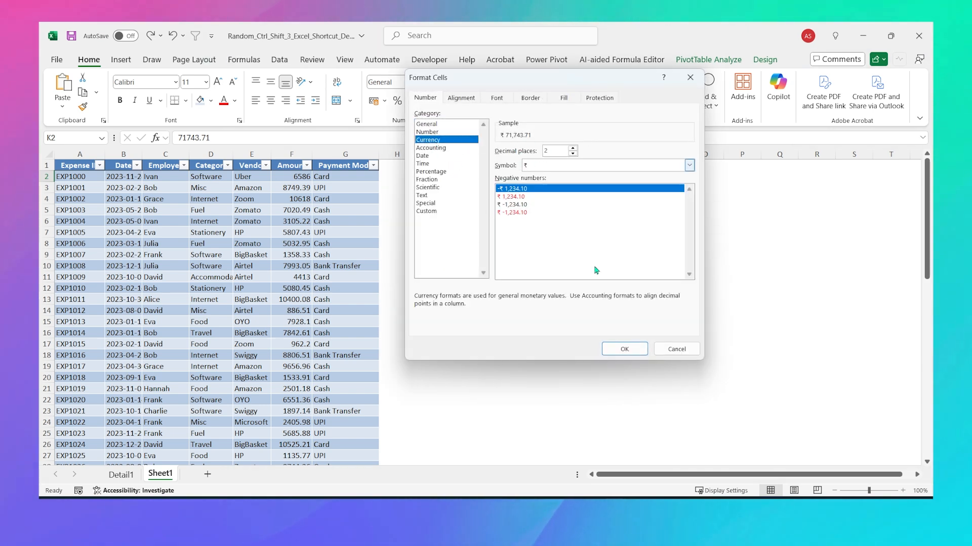
{"action": "left_click", "coordinate": [624, 349]}
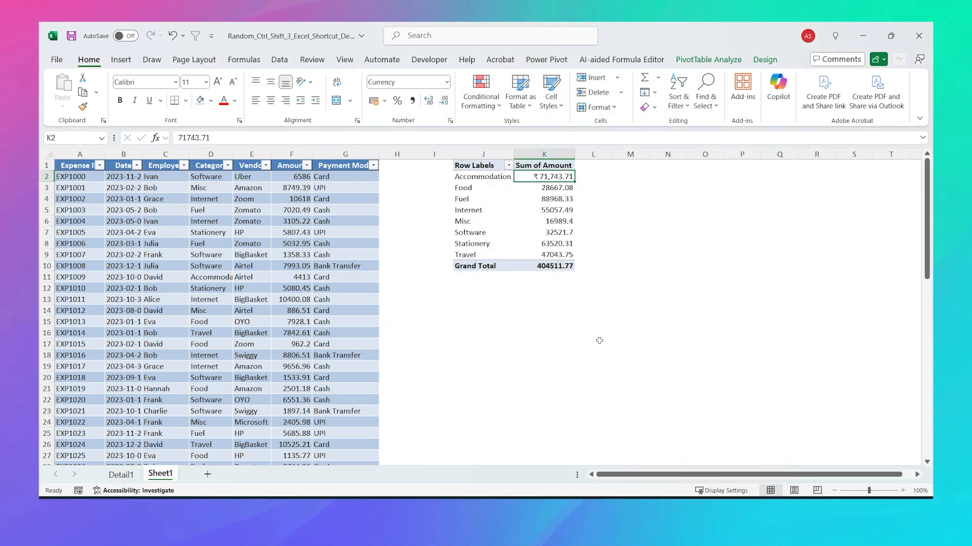
{"action": "key", "text": "ctrl+z"}
{"action": "right_click", "coordinate": [545, 177]}
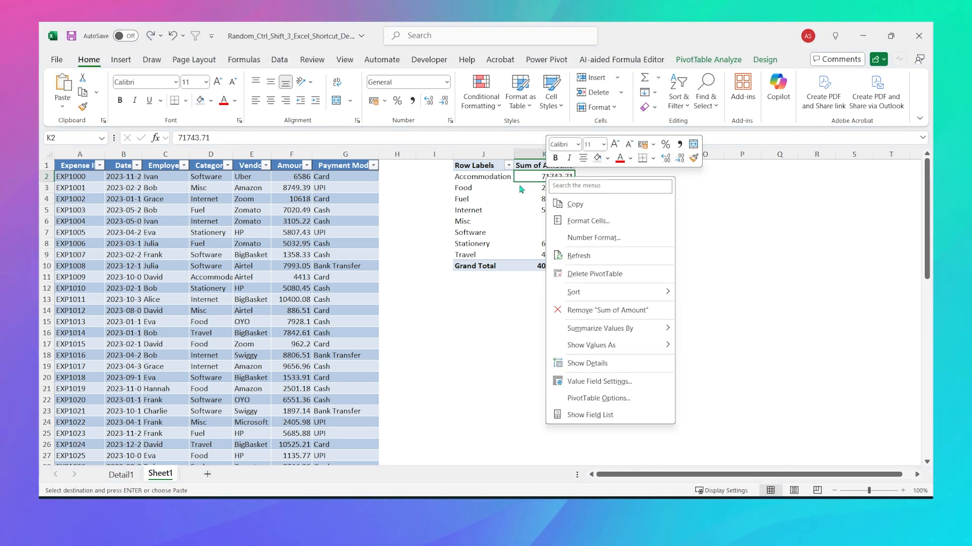
{"action": "left_click", "coordinate": [598, 244]}
{"action": "left_click", "coordinate": [476, 159]}
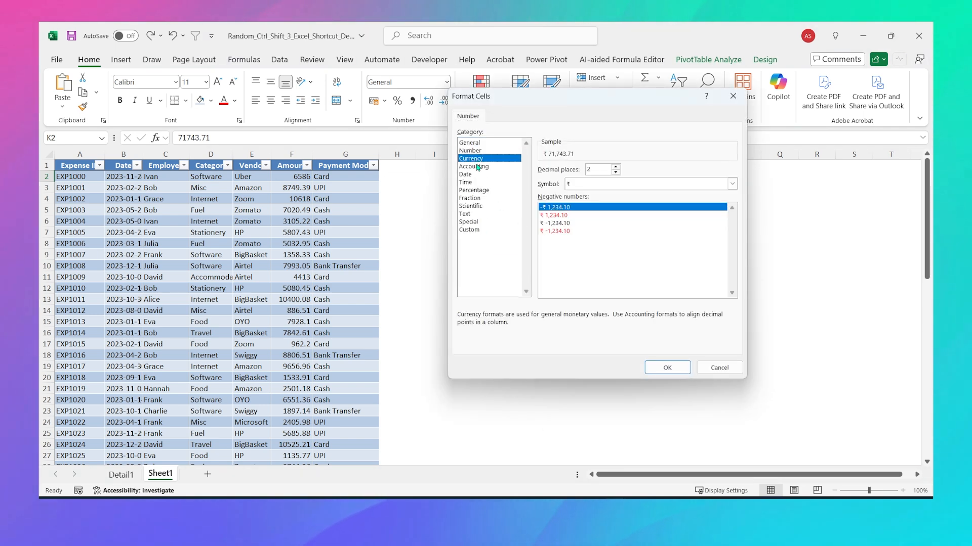
{"action": "left_click", "coordinate": [656, 368]}
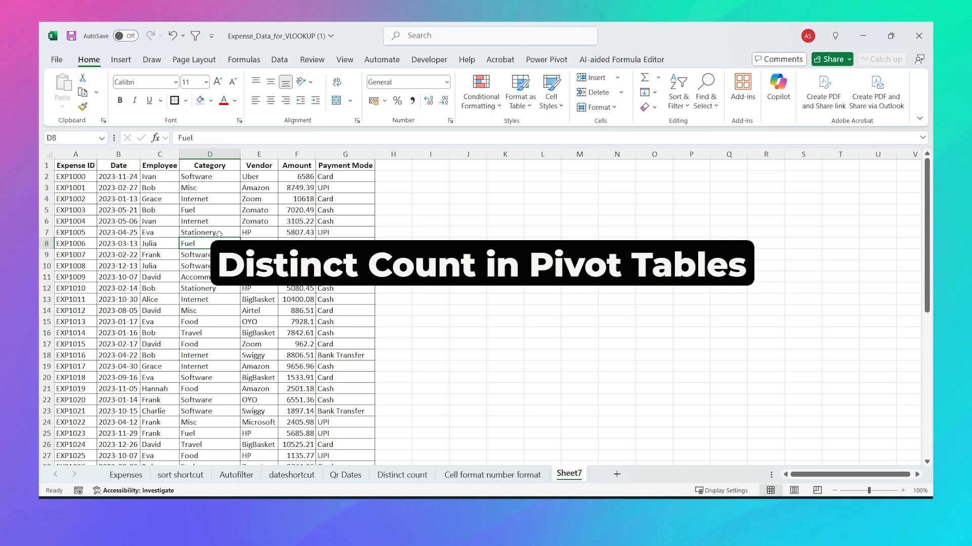
Step: Convert the Sheet7 expense range into a table and insert an empty PivotTable from Data at I2
{"action": "key", "text": "ctrl+t"}
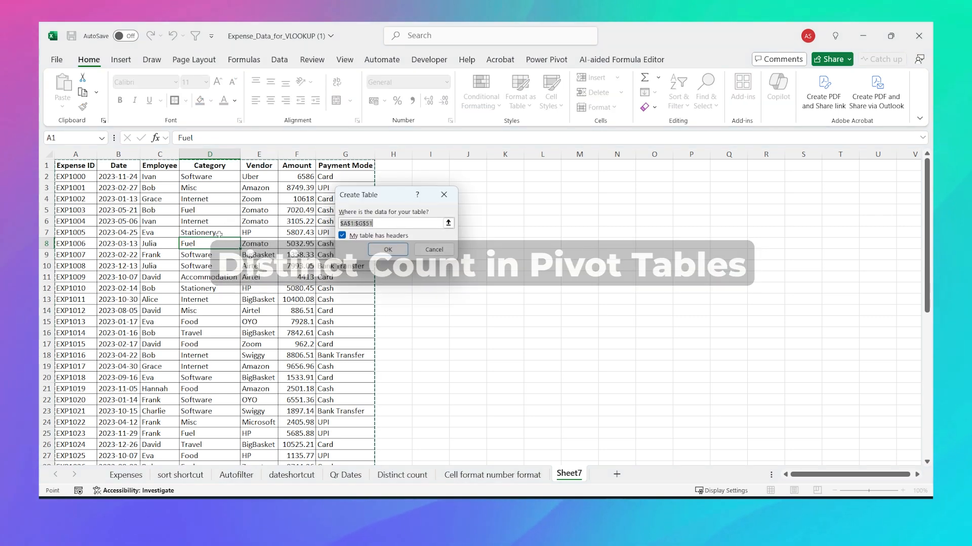
{"action": "left_click", "coordinate": [387, 249]}
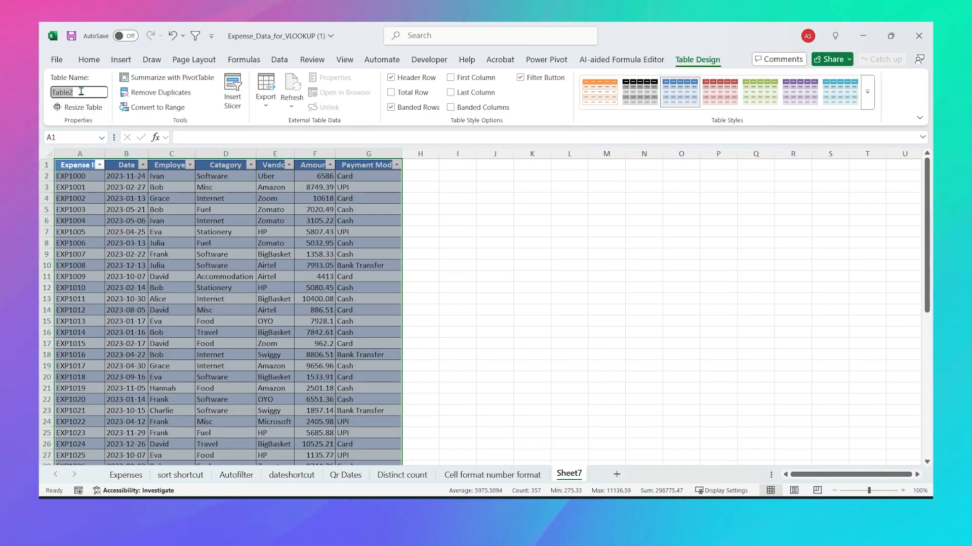
{"action": "left_click", "coordinate": [457, 176]}
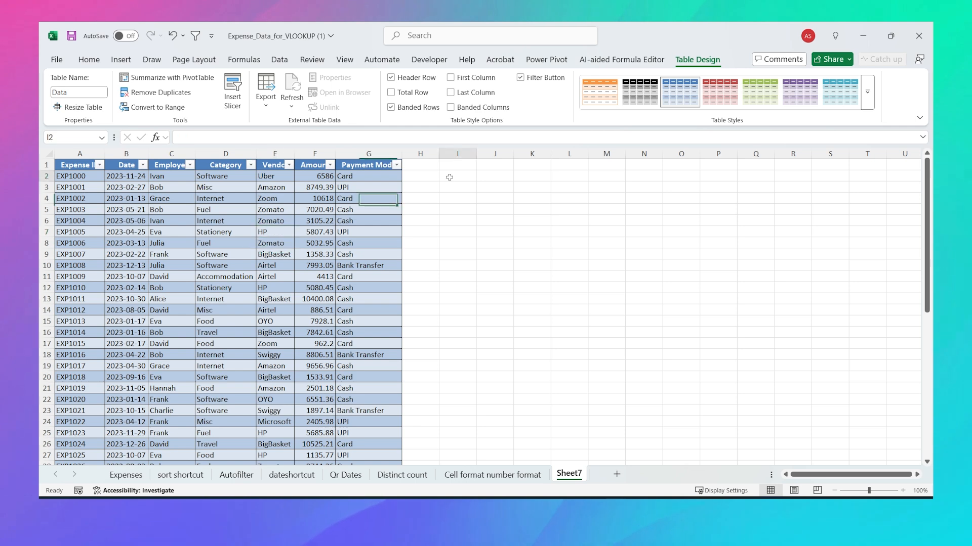
{"action": "left_click", "coordinate": [121, 59]}
{"action": "left_click", "coordinate": [75, 85]}
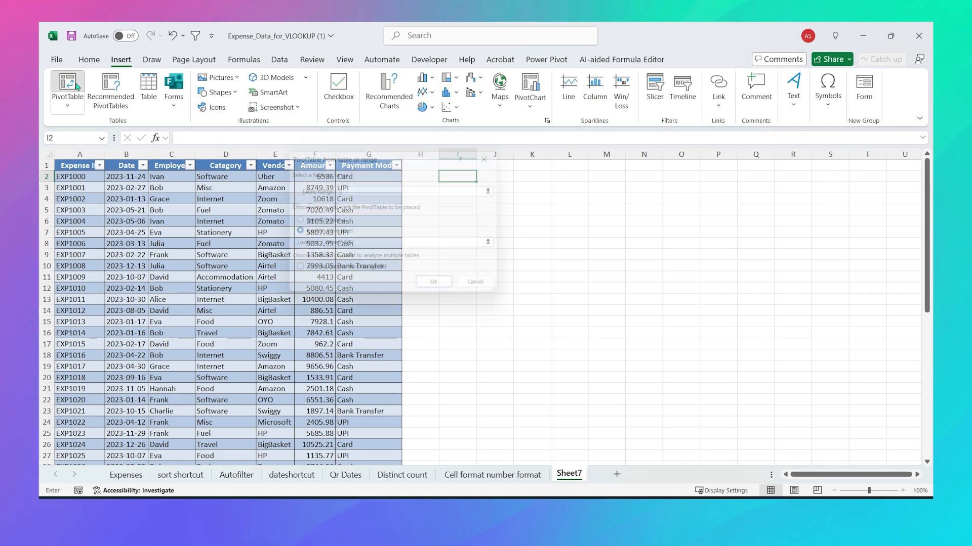
{"action": "type", "text": "ed"}
{"action": "key", "text": "Return"}
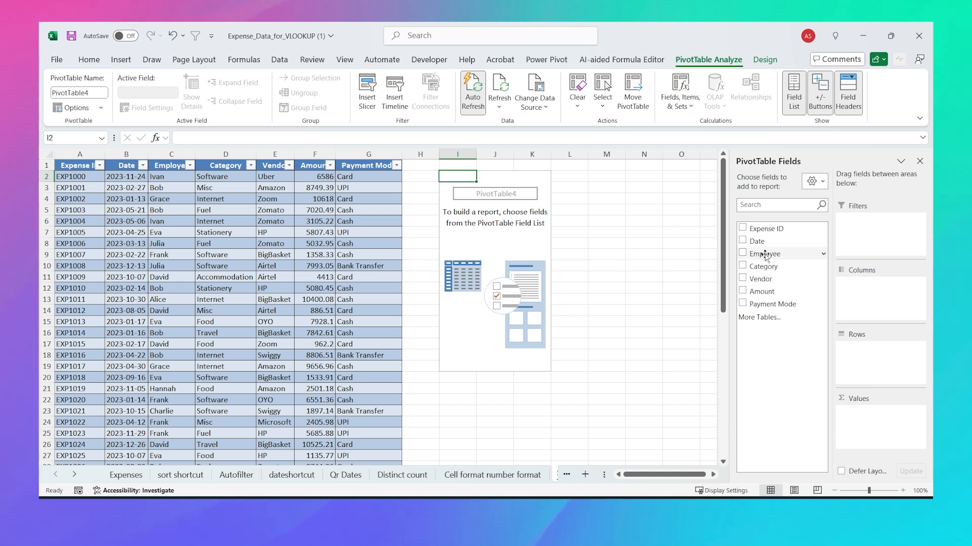
{"action": "left_click_drag", "start_coordinate": [763, 254], "coordinate": [850, 349]}
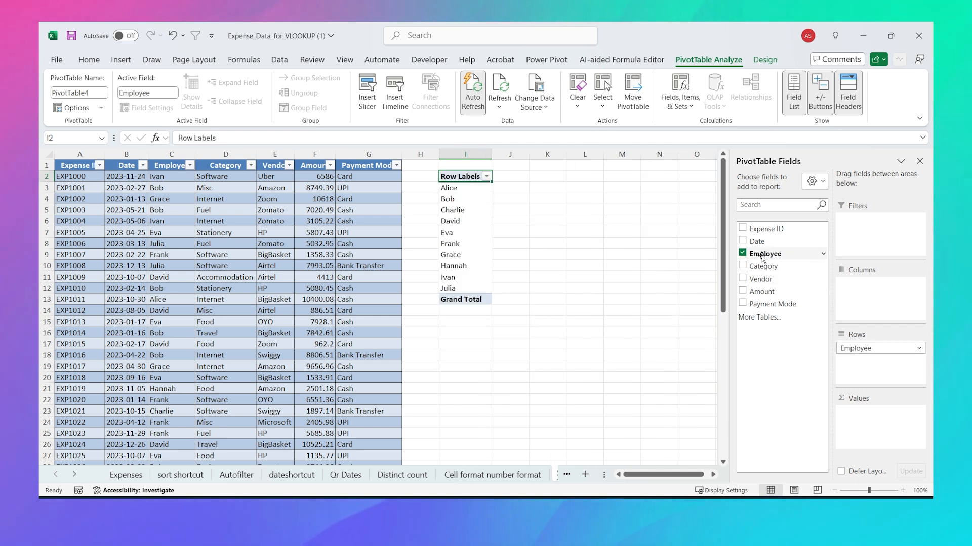
{"action": "left_click_drag", "start_coordinate": [835, 383], "coordinate": [838, 412]}
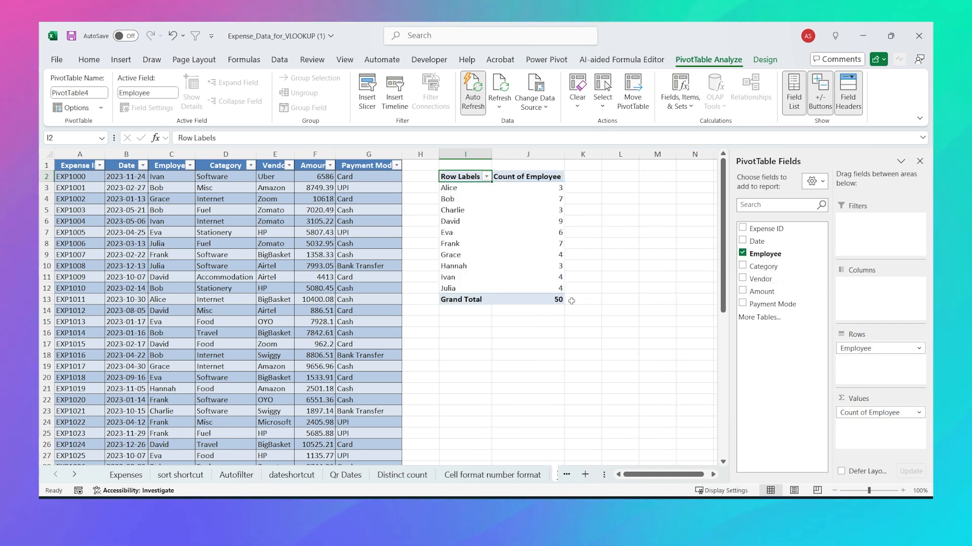
{"action": "left_click_drag", "start_coordinate": [449, 188], "coordinate": [467, 288]}
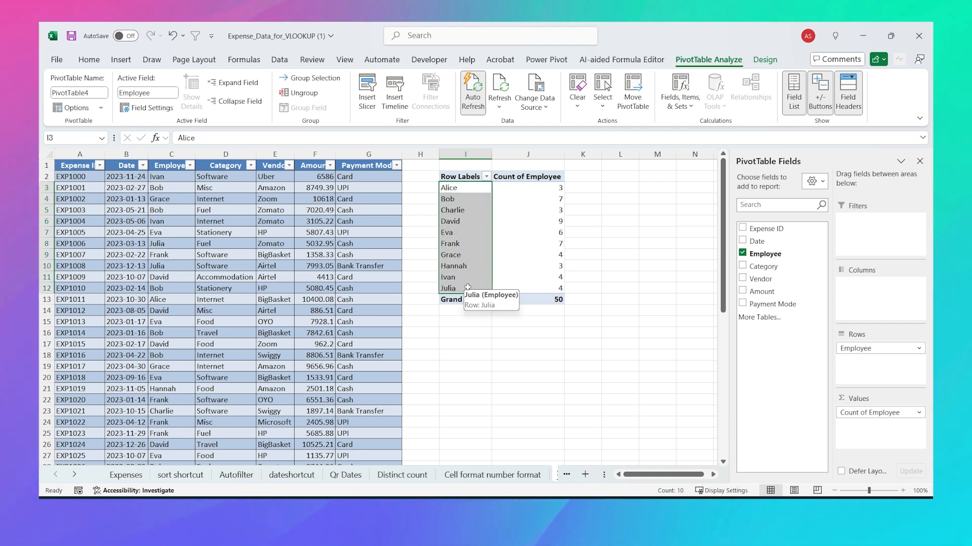
{"action": "left_click", "coordinate": [501, 210]}
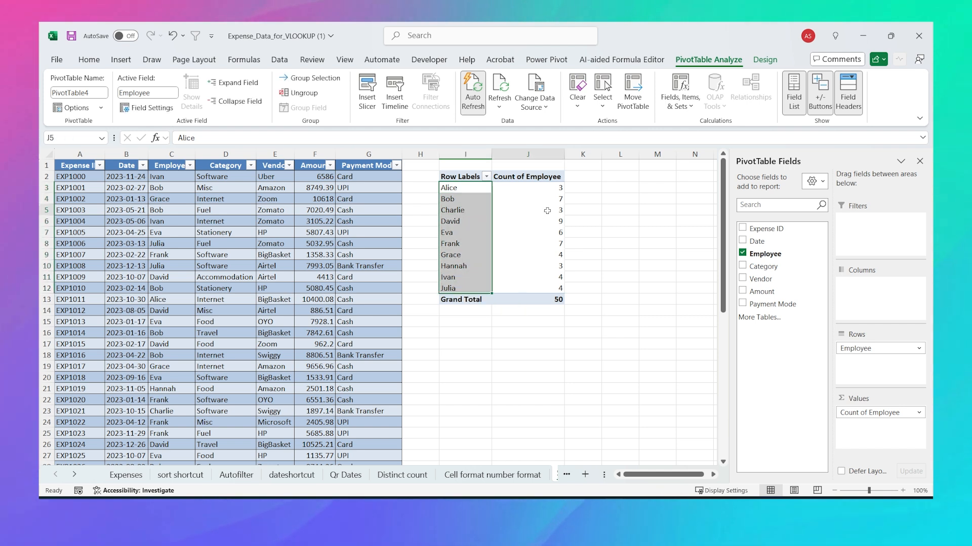
{"action": "left_click", "coordinate": [854, 413]}
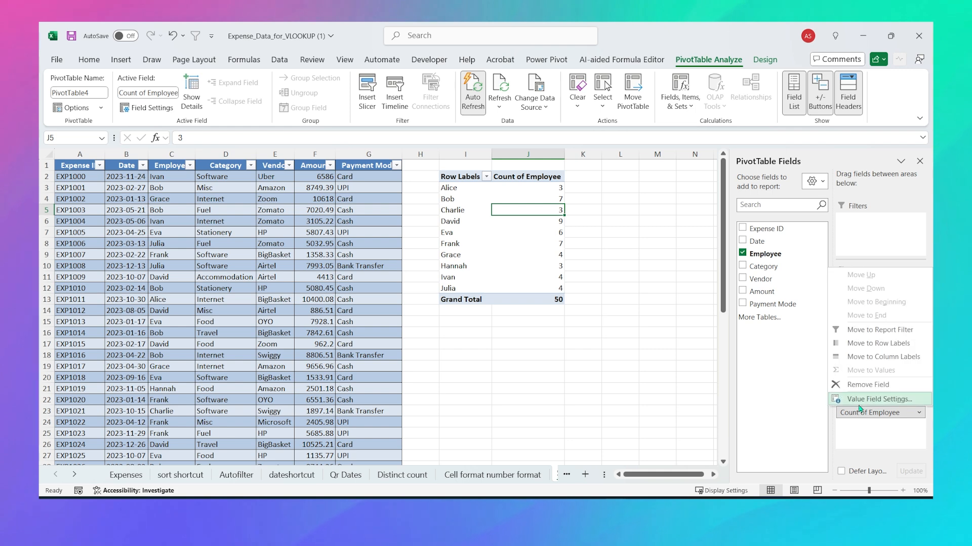
{"action": "left_click", "coordinate": [859, 401]}
{"action": "left_click", "coordinate": [427, 255]}
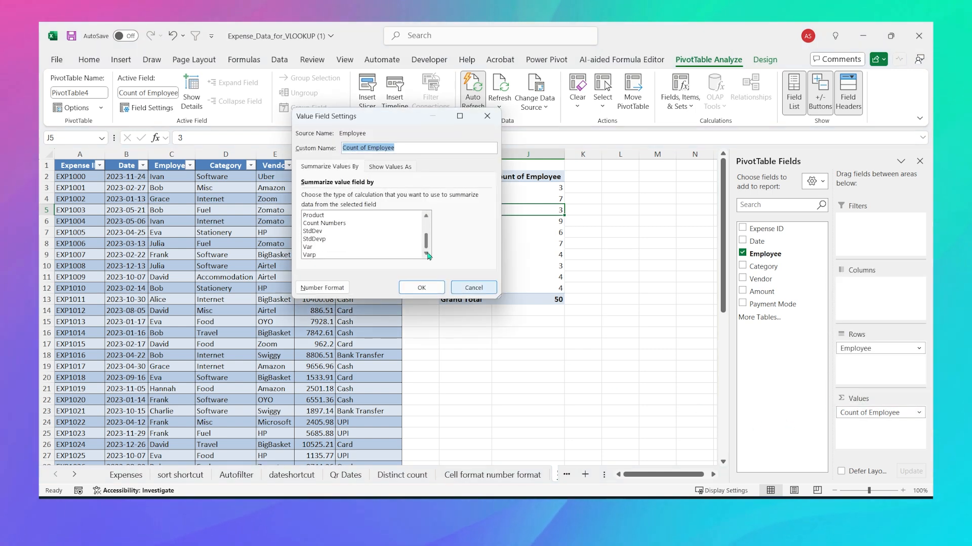
{"action": "left_click_drag", "start_coordinate": [429, 248], "coordinate": [428, 239]}
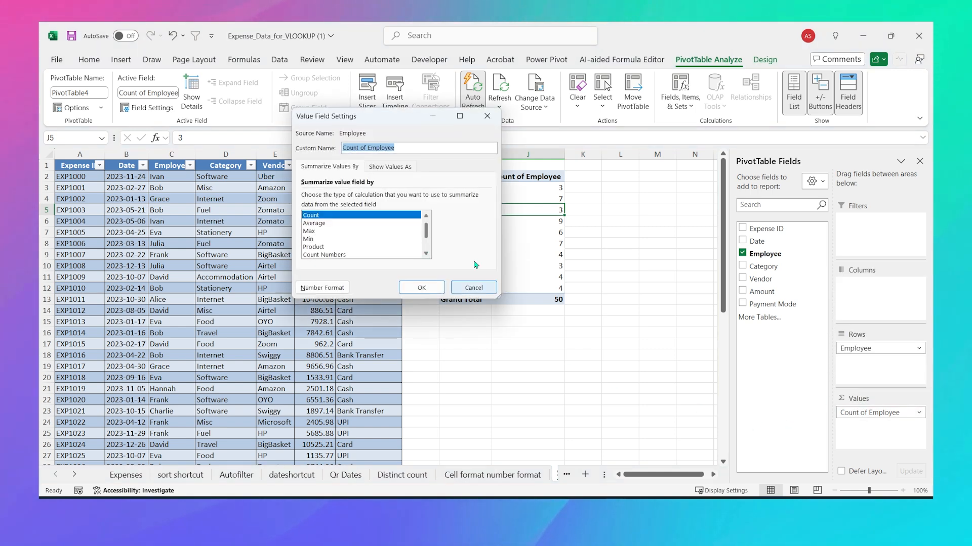
{"action": "left_click", "coordinate": [474, 287]}
{"action": "left_click", "coordinate": [480, 278]}
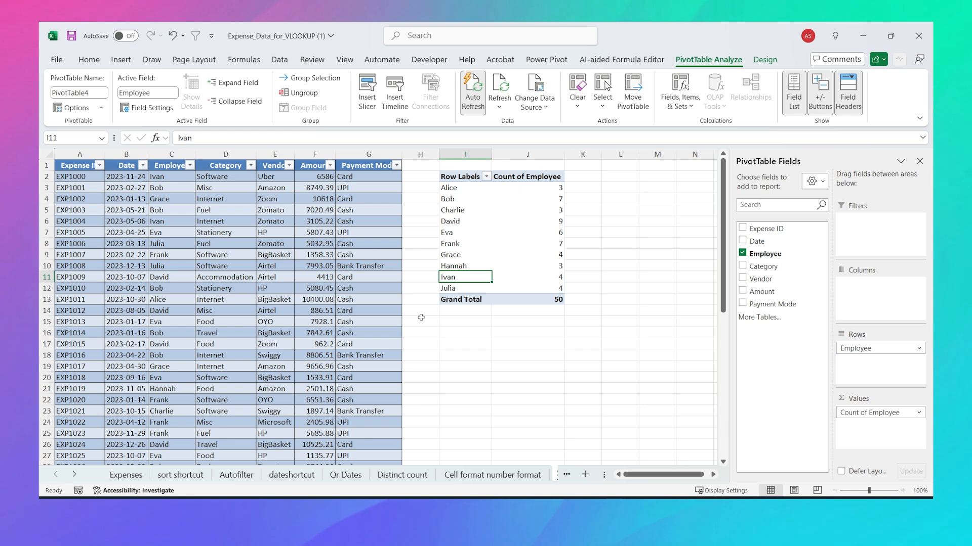
{"action": "left_click", "coordinate": [610, 177]}
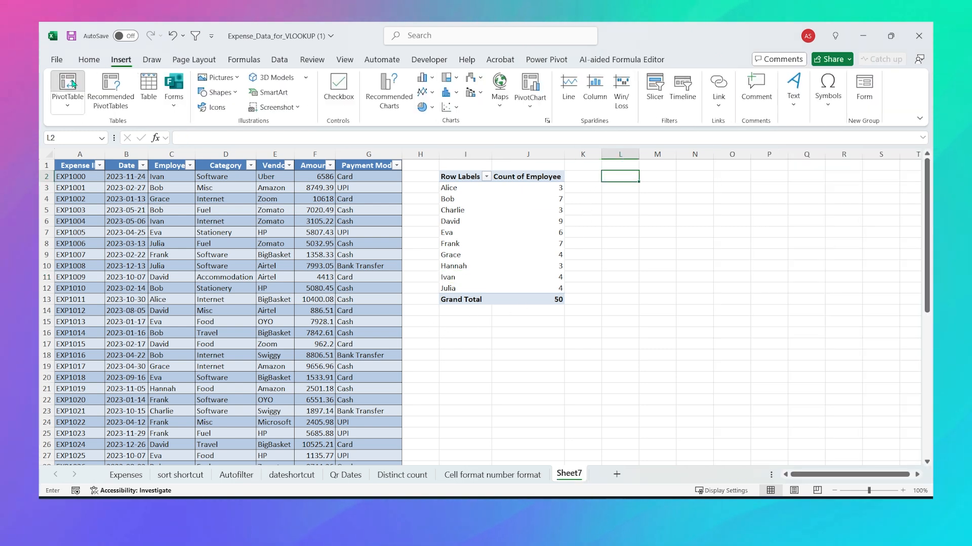
Step: Insert a Data Model PivotTable at L2 with Employee in both Rows and Values
{"action": "left_click", "coordinate": [73, 84]}
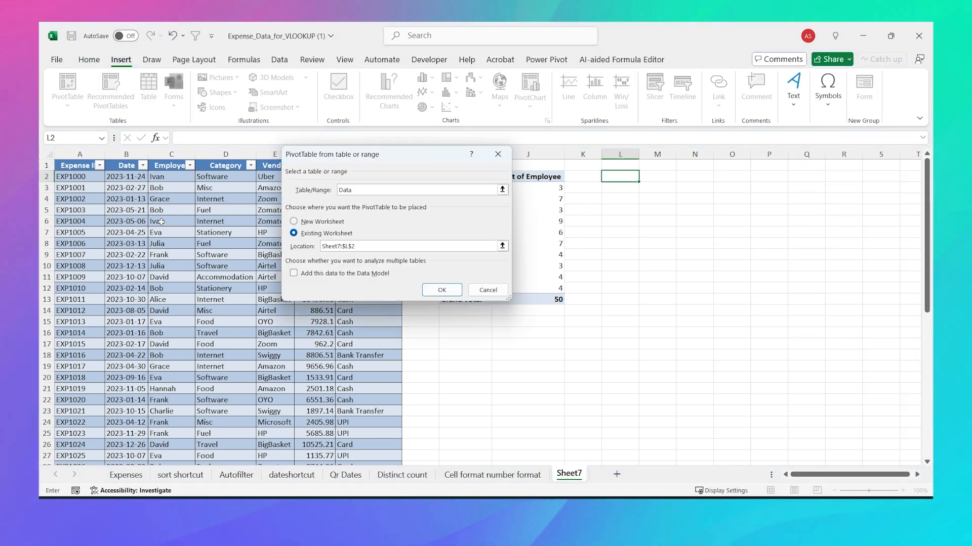
{"action": "left_click", "coordinate": [294, 275]}
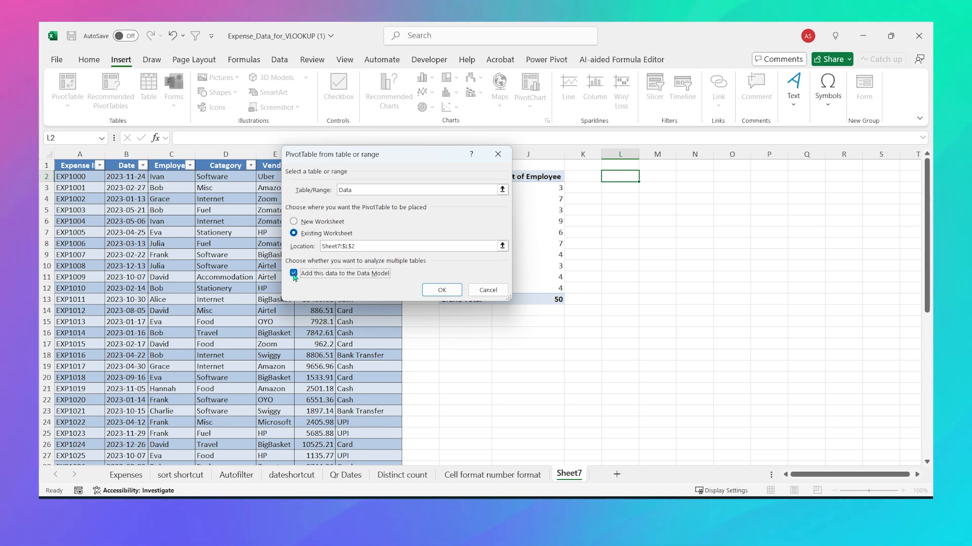
{"action": "left_click", "coordinate": [442, 290]}
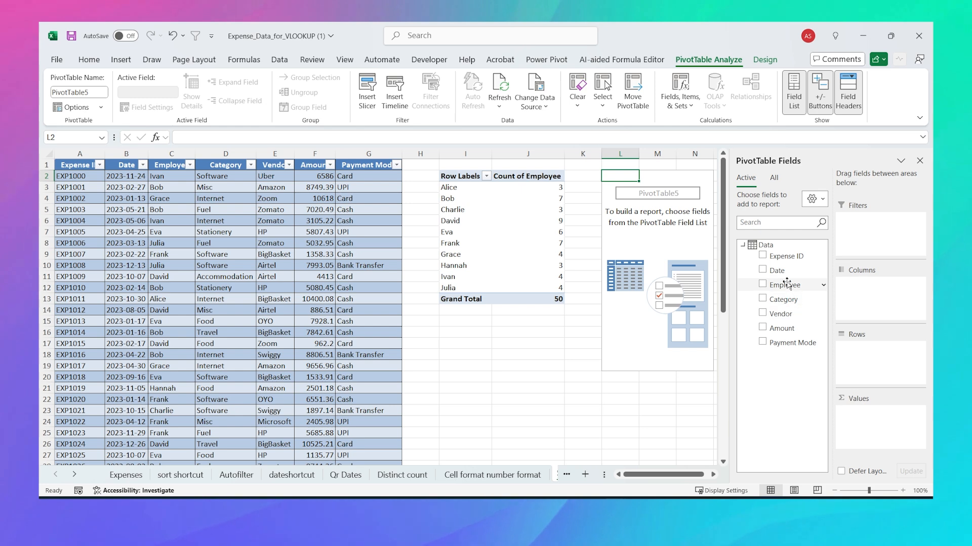
{"action": "left_click", "coordinate": [785, 285]}
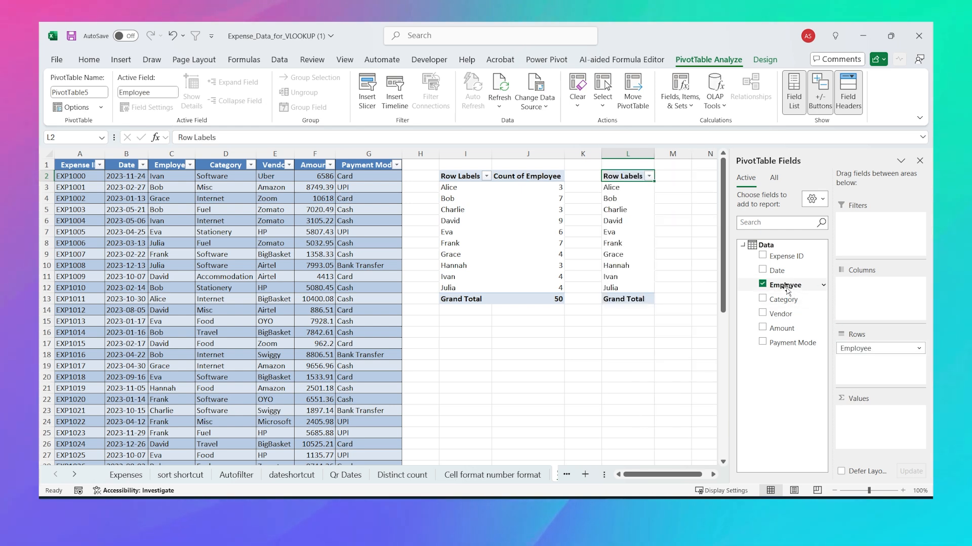
{"action": "left_click_drag", "start_coordinate": [786, 285], "coordinate": [867, 425]}
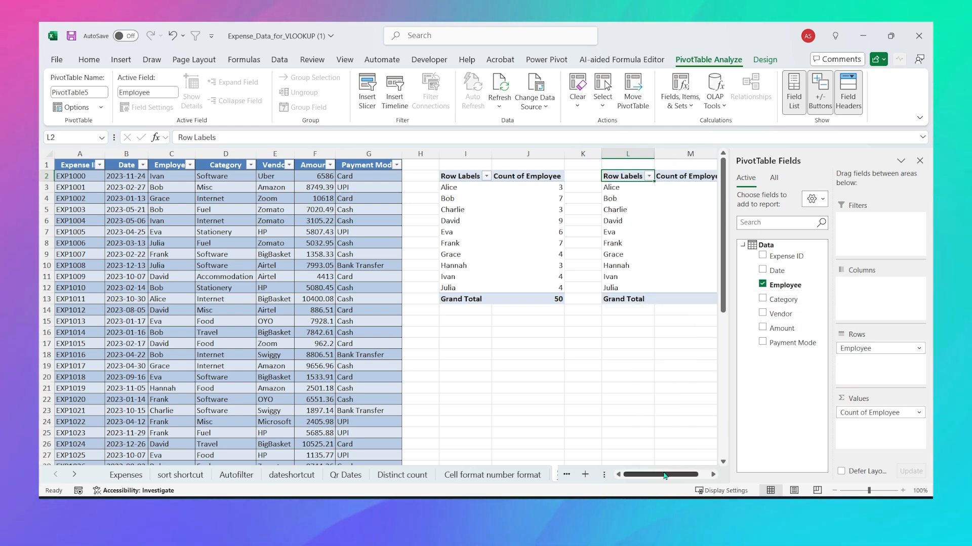
{"action": "left_click_drag", "start_coordinate": [664, 475], "coordinate": [675, 476]}
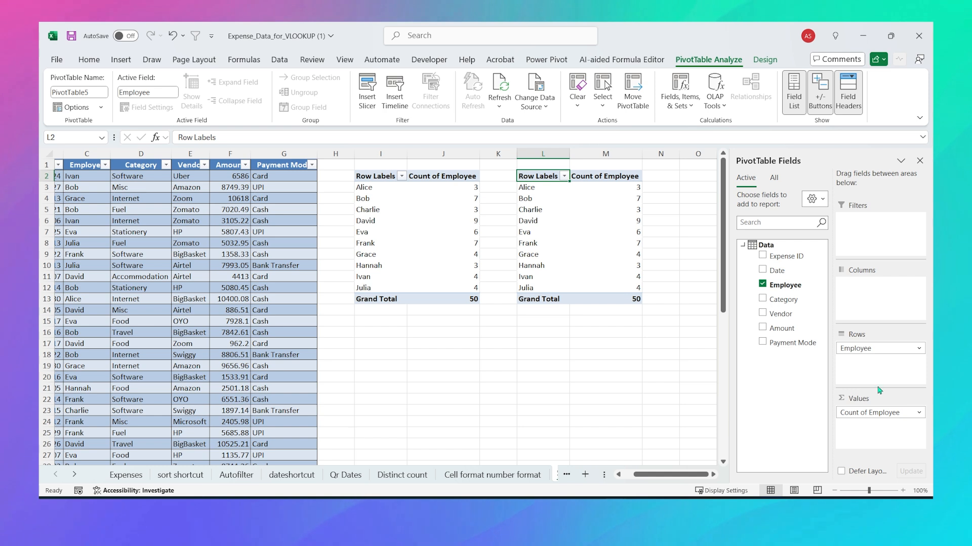
Step: Summarize the Employee values field by Distinct Count
{"action": "left_click", "coordinate": [868, 416]}
{"action": "left_click", "coordinate": [862, 414]}
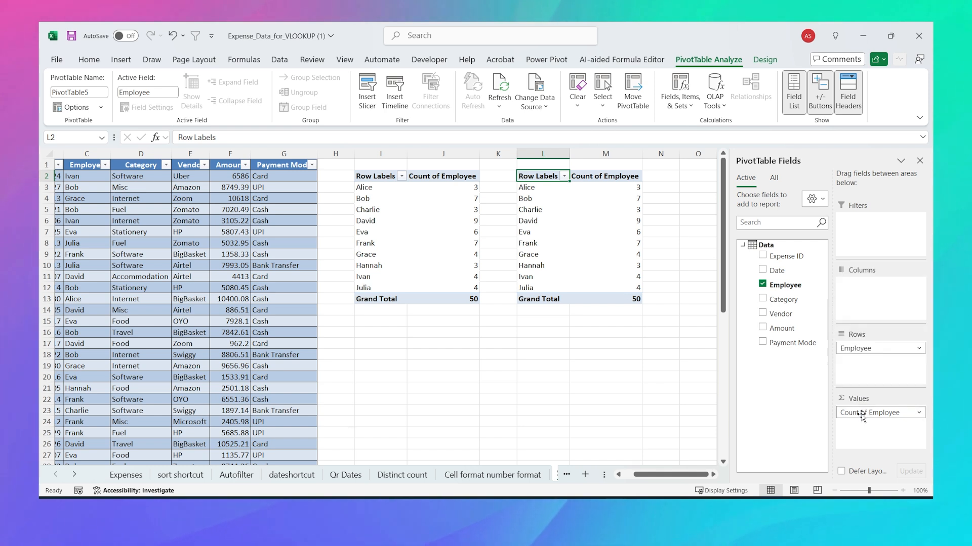
{"action": "left_click", "coordinate": [862, 414]}
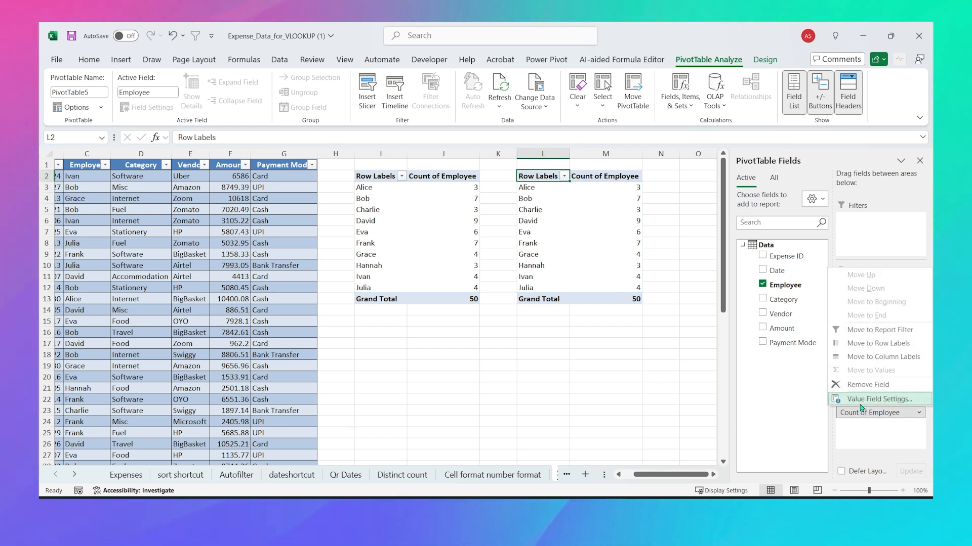
{"action": "left_click", "coordinate": [861, 403]}
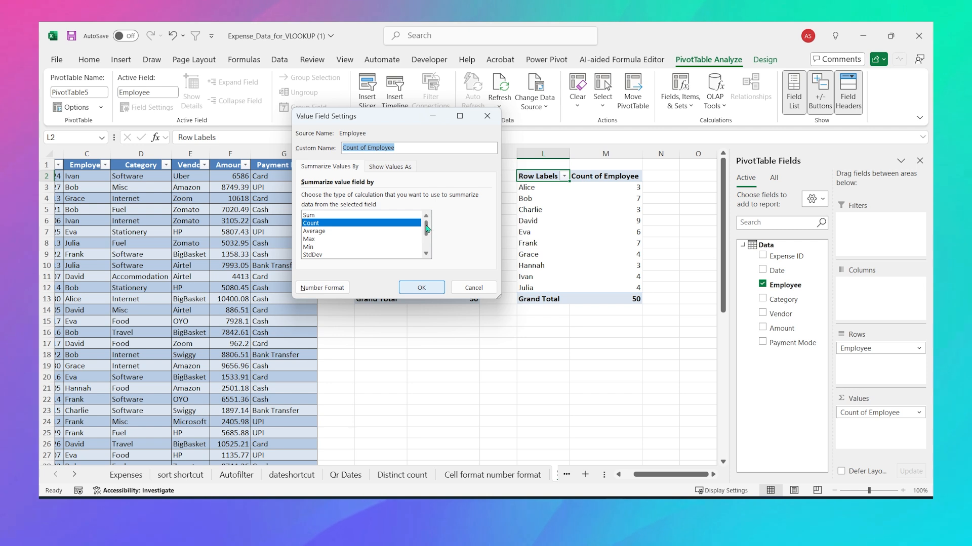
{"action": "left_click_drag", "start_coordinate": [426, 229], "coordinate": [429, 246]}
{"action": "left_click", "coordinate": [339, 248]}
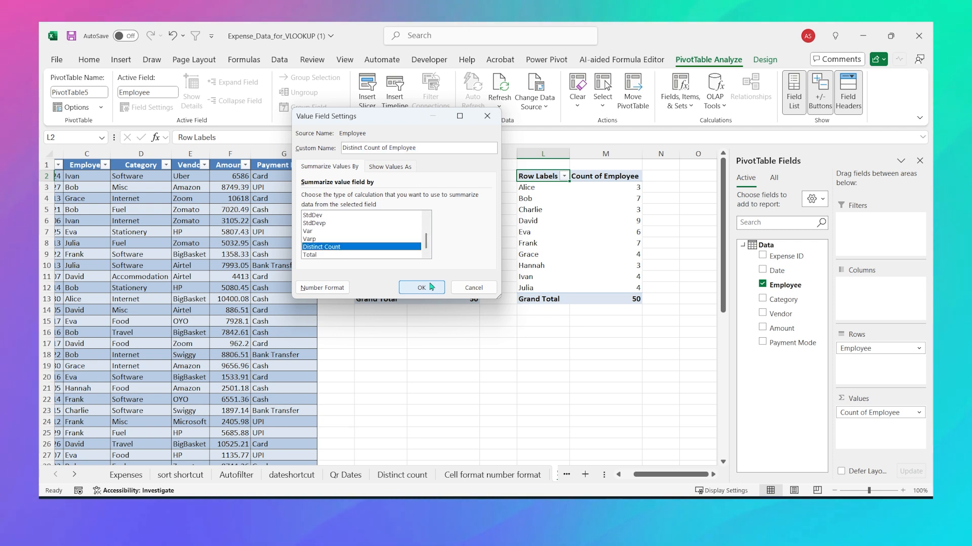
{"action": "left_click", "coordinate": [422, 287]}
Step: Select the employee names and distinct counts to check each person shows 1
{"action": "left_click_drag", "start_coordinate": [545, 191], "coordinate": [541, 287]}
{"action": "left_click_drag", "start_coordinate": [627, 287], "coordinate": [627, 188]}
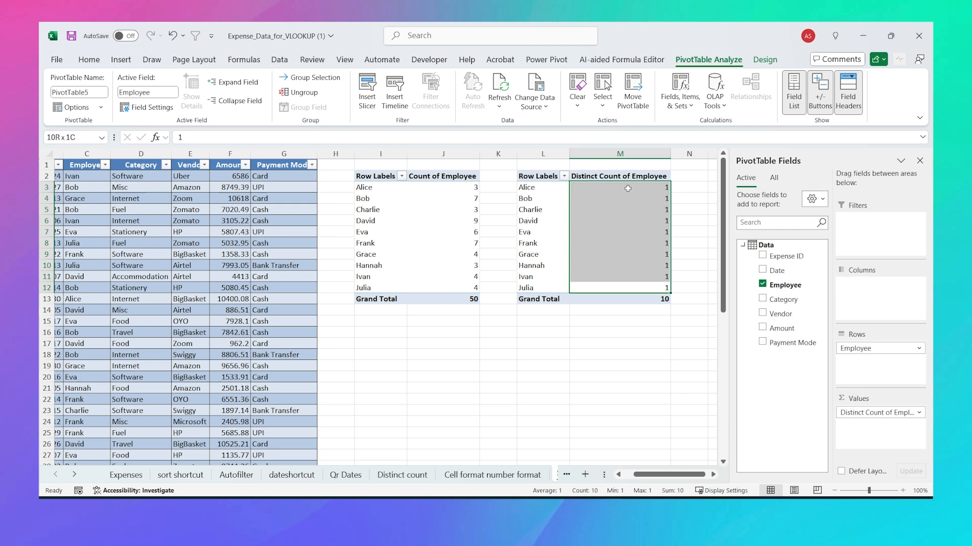
{"action": "left_click", "coordinate": [615, 241]}
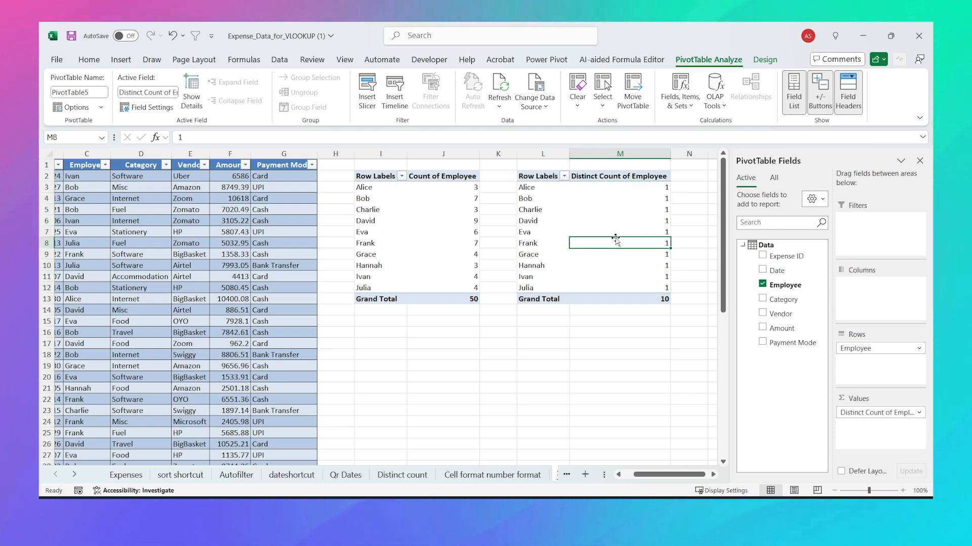
Step: Begin a VLOOKUP in J3 using I3 as lookup value and A1:G51 as the table range
{"action": "key", "text": "ctrl+BackSpace"}
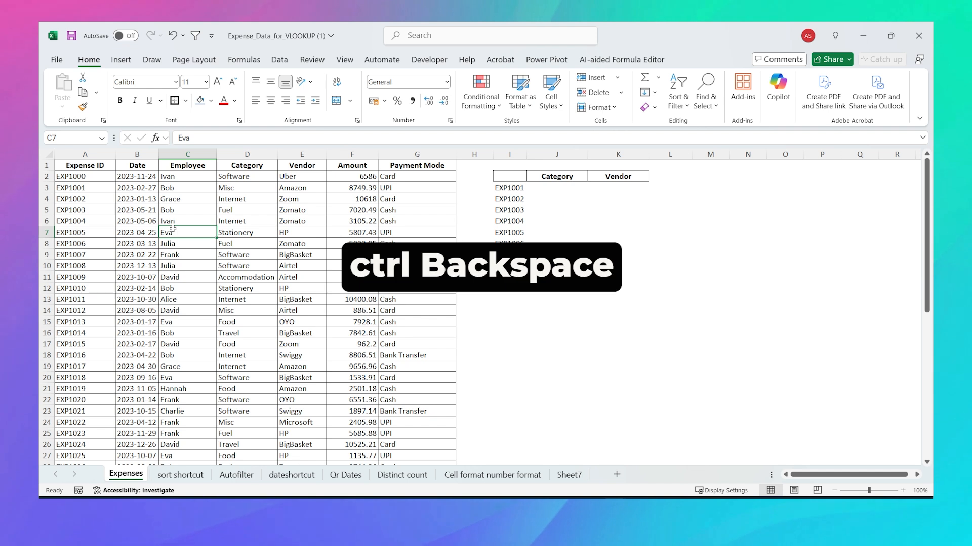
{"action": "left_click", "coordinate": [557, 188]}
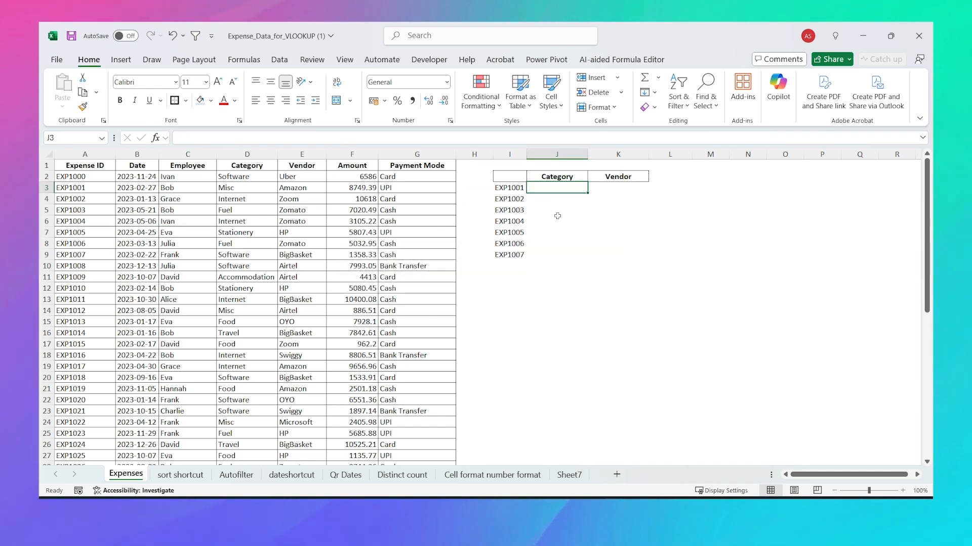
{"action": "type", "text": "=vlook"}
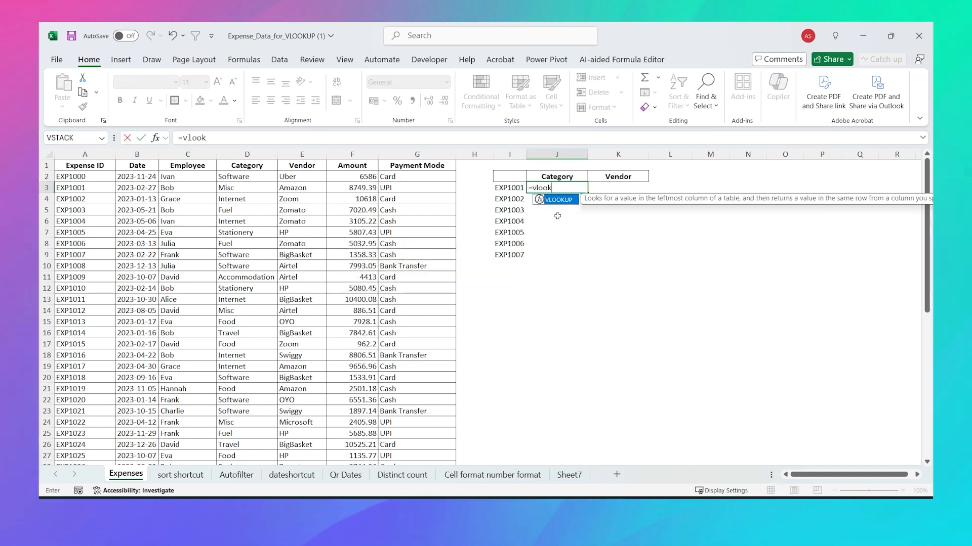
{"action": "key", "text": "Tab"}
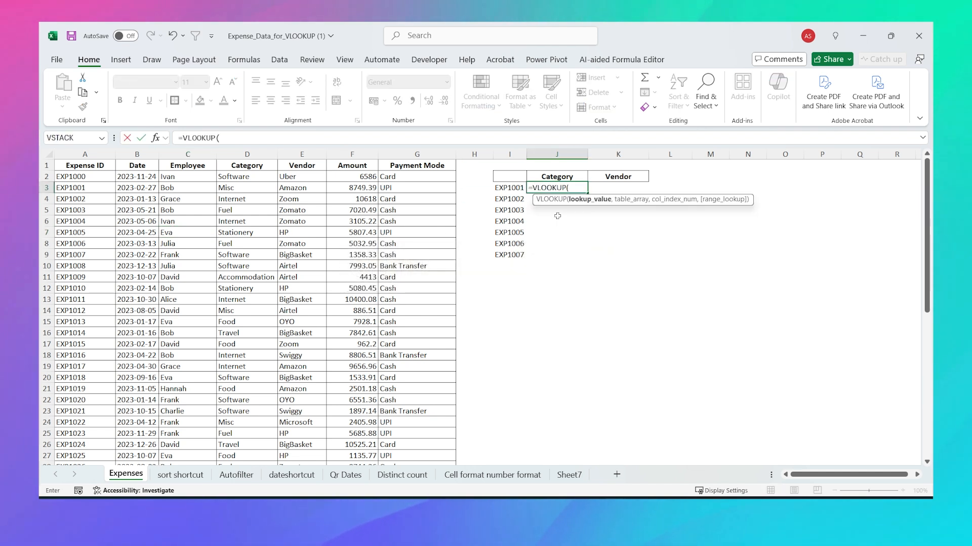
{"action": "left_click", "coordinate": [513, 190]}
{"action": "type", "text": ","}
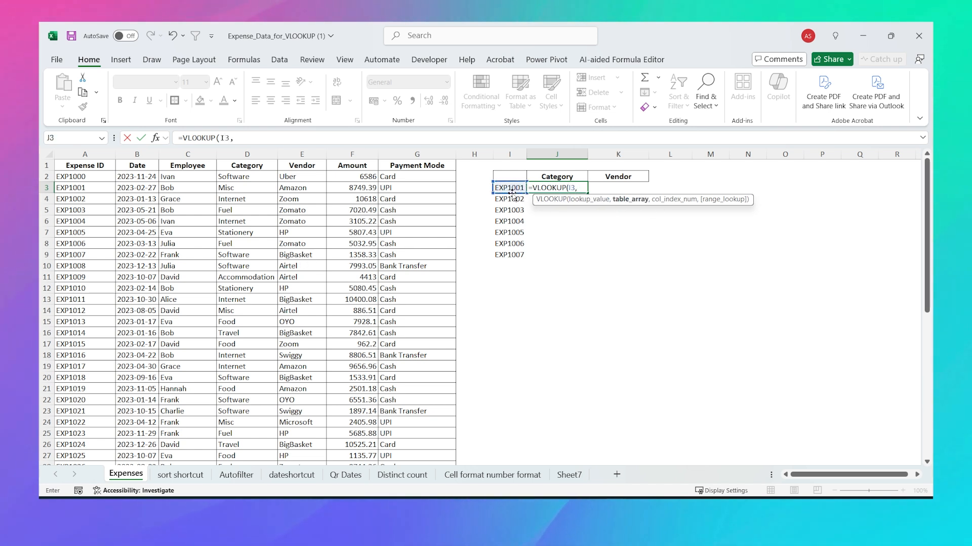
{"action": "left_click", "coordinate": [74, 163]}
{"action": "key", "text": "ctrl+shift+Right"}
{"action": "key", "text": "ctrl+shift+Down"}
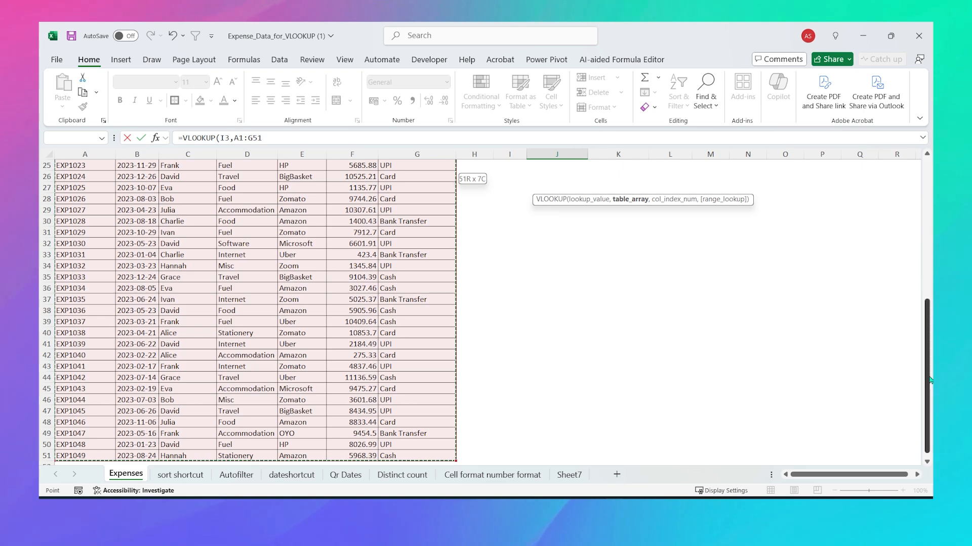
{"action": "mouse_move", "coordinate": [929, 373]}
{"action": "left_mouse_down"}
{"action": "mouse_move", "coordinate": [929, 237]}
{"action": "mouse_move", "coordinate": [929, 381]}
{"action": "left_mouse_up"}
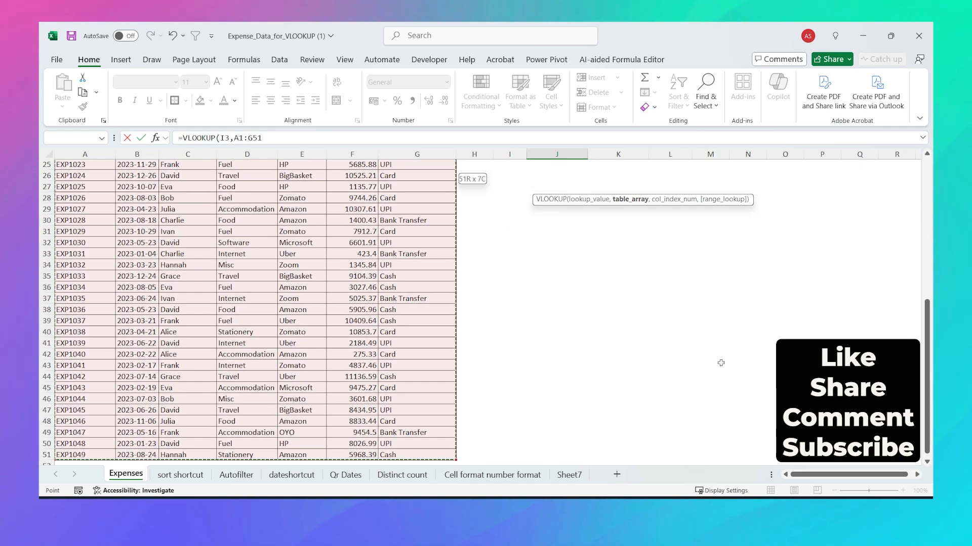
{"action": "scroll", "coordinate": [720, 363], "scroll_direction": "up", "scroll_amount": 8}
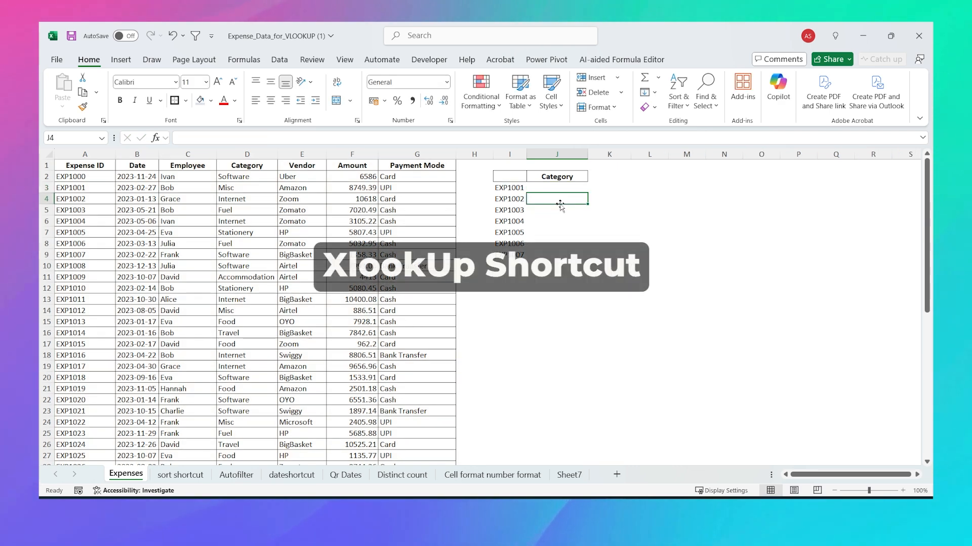
Step: Enter =XLOOKUP(I3,$A$1:$A$51,$D$1:$D$51,,0) in J3 and fill it down to J9
{"action": "key", "text": "Up"}
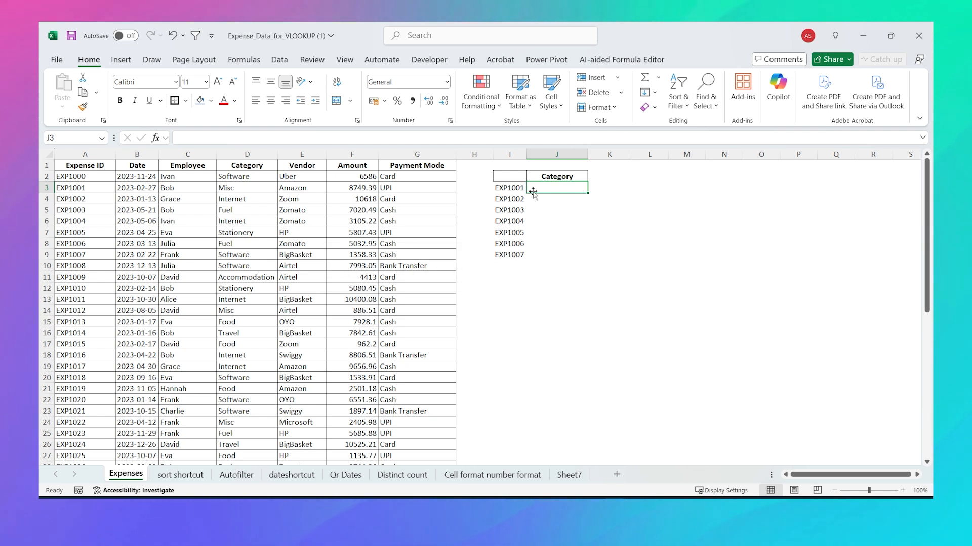
{"action": "type", "text": "=xlook"}
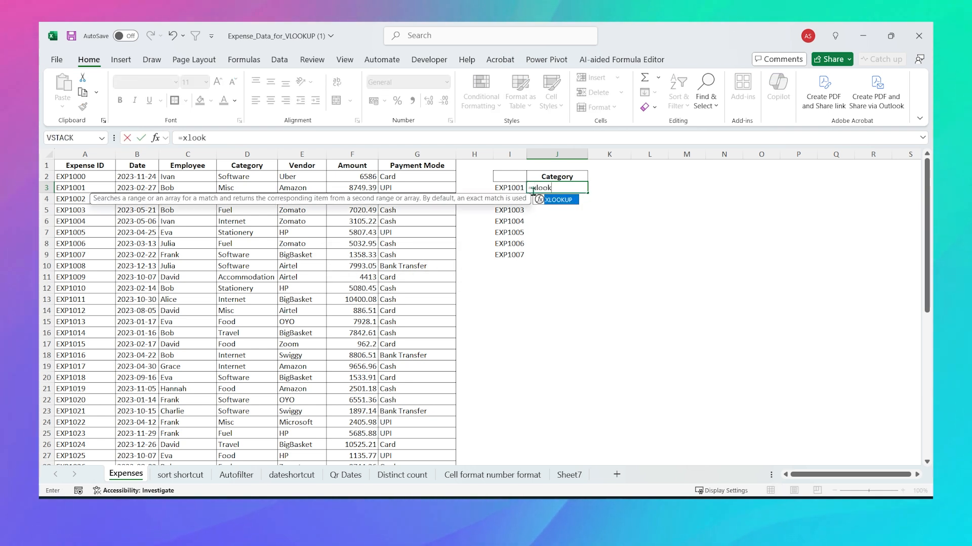
{"action": "key", "text": "Tab"}
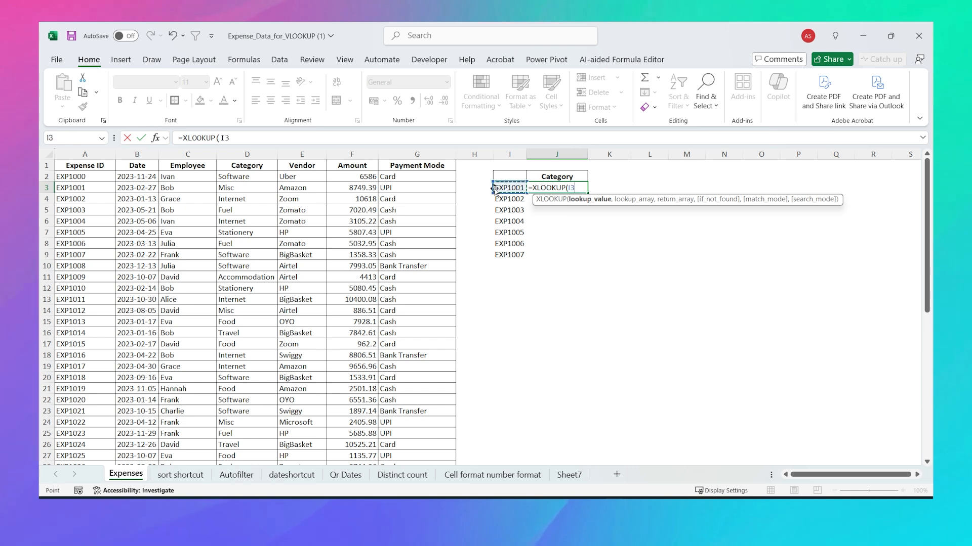
{"action": "type", "text": ","}
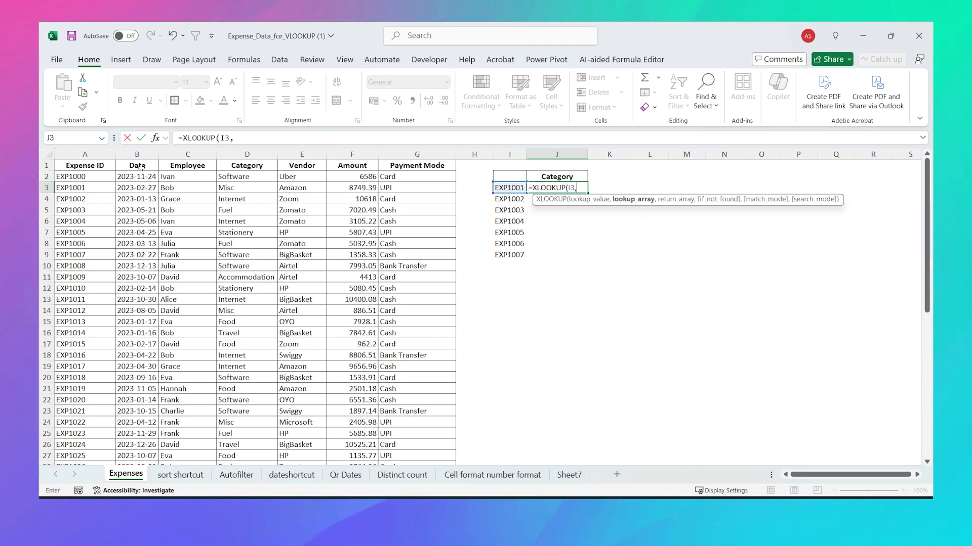
{"action": "left_click", "coordinate": [107, 166]}
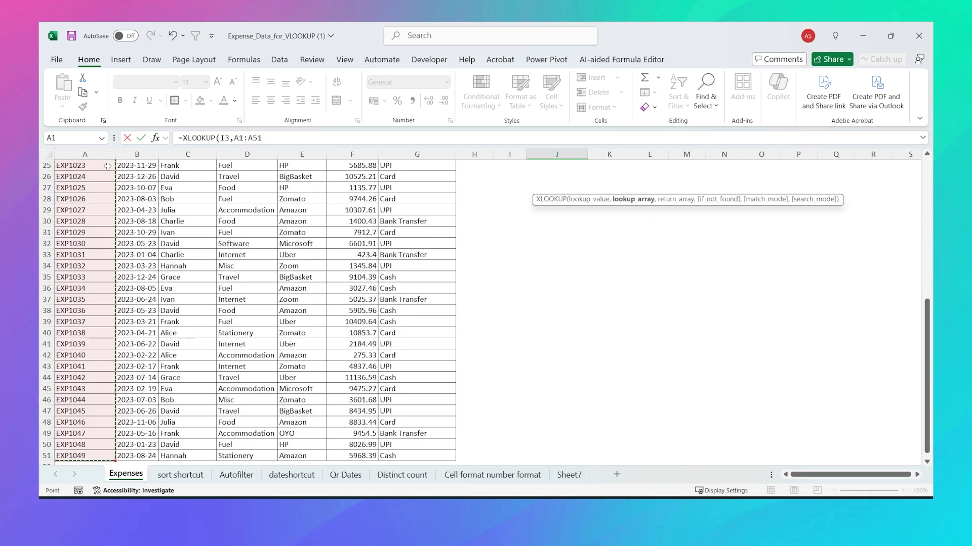
{"action": "key", "text": "F4"}
{"action": "type", "text": ","}
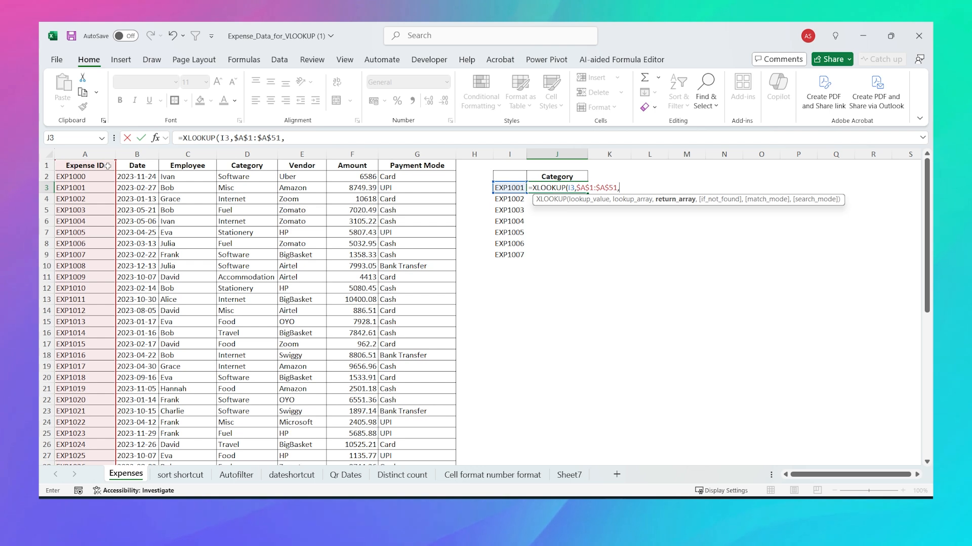
{"action": "left_click", "coordinate": [231, 166]}
{"action": "key", "text": "ctrl+shift+Down"}
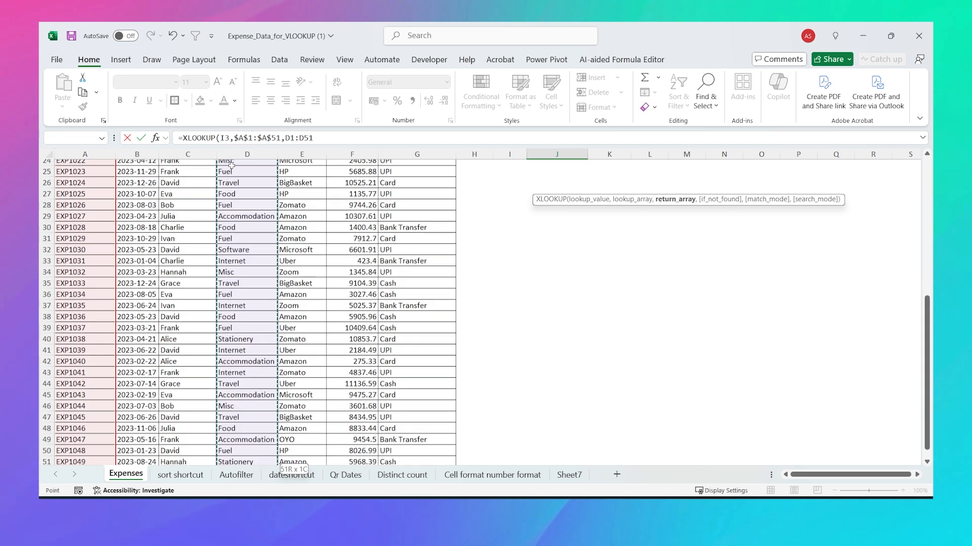
{"action": "key", "text": "F4"}
{"action": "type", "text": ",,"}
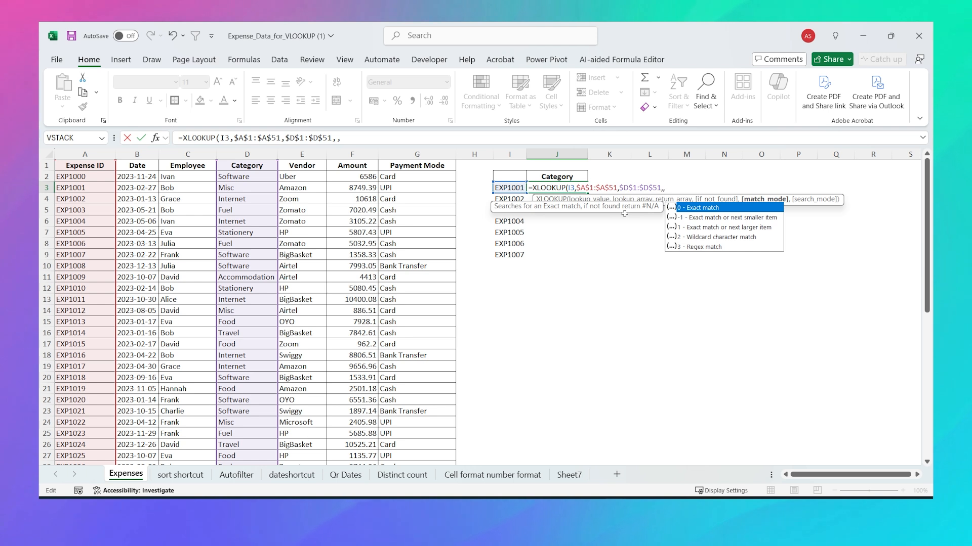
{"action": "type", "text": "0"}
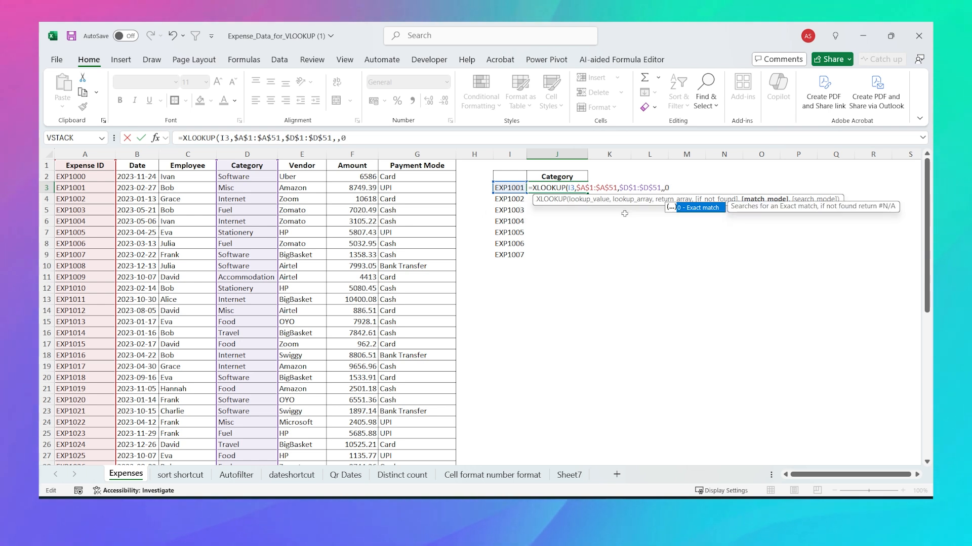
{"action": "key", "text": "Return"}
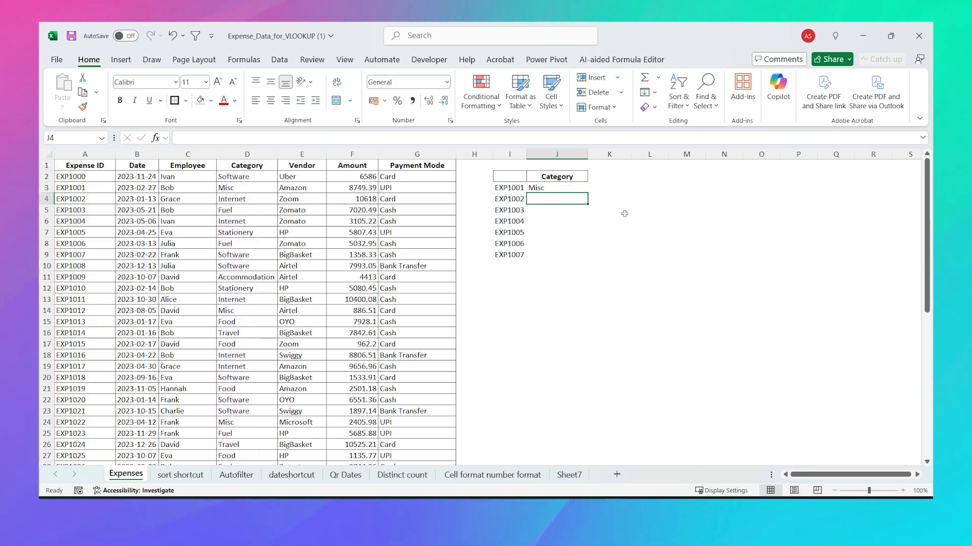
{"action": "key", "text": "Up"}
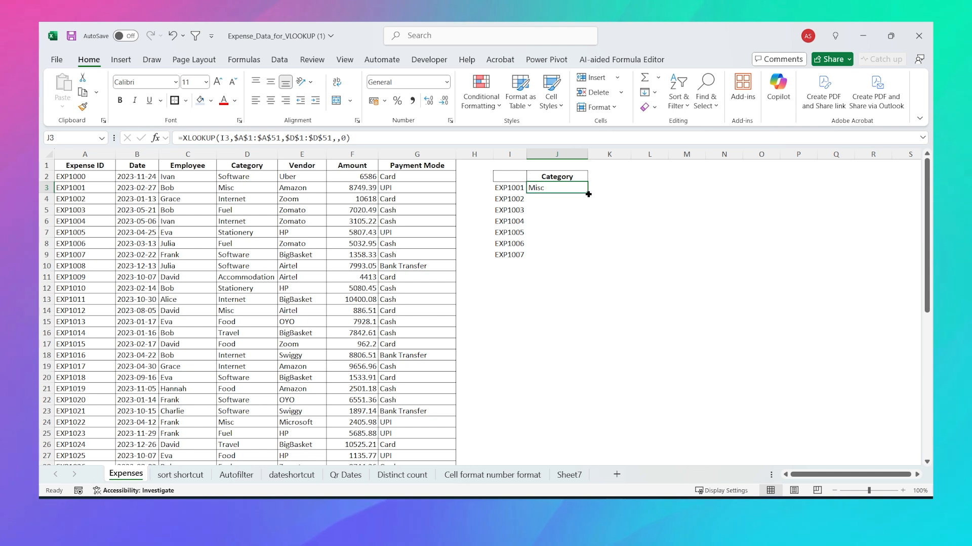
{"action": "double_click", "coordinate": [588, 194]}
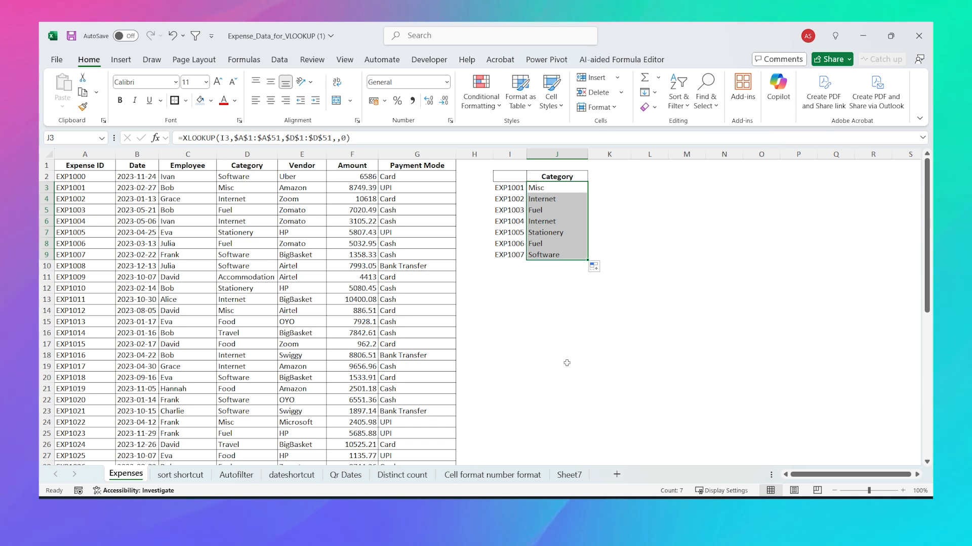
Step: Clear J3:J9 and start an XLOOKUP in J3 with $I$3:$I$9 as the lookup value
{"action": "key", "text": "Delete"}
{"action": "key", "text": "Up"}
{"action": "key", "text": "Down"}
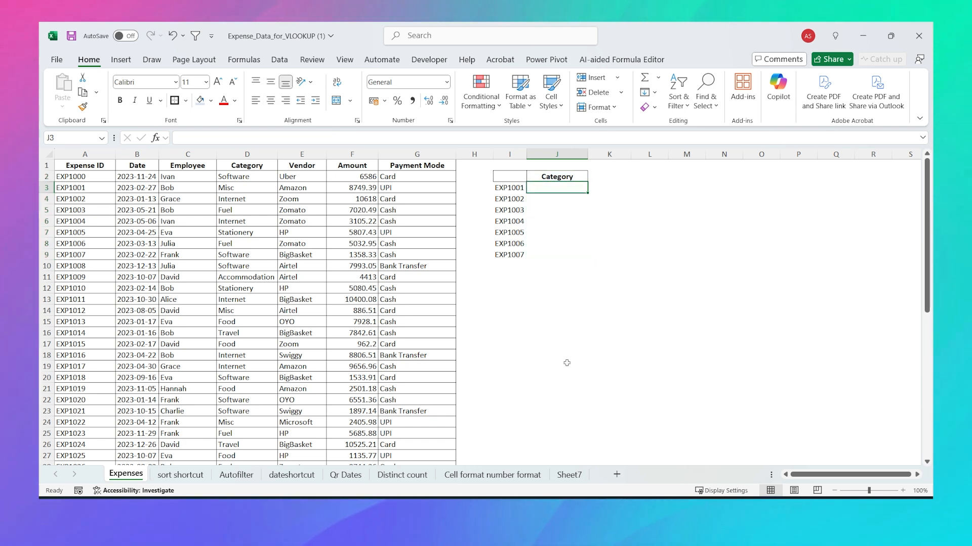
{"action": "type", "text": "=xlook"}
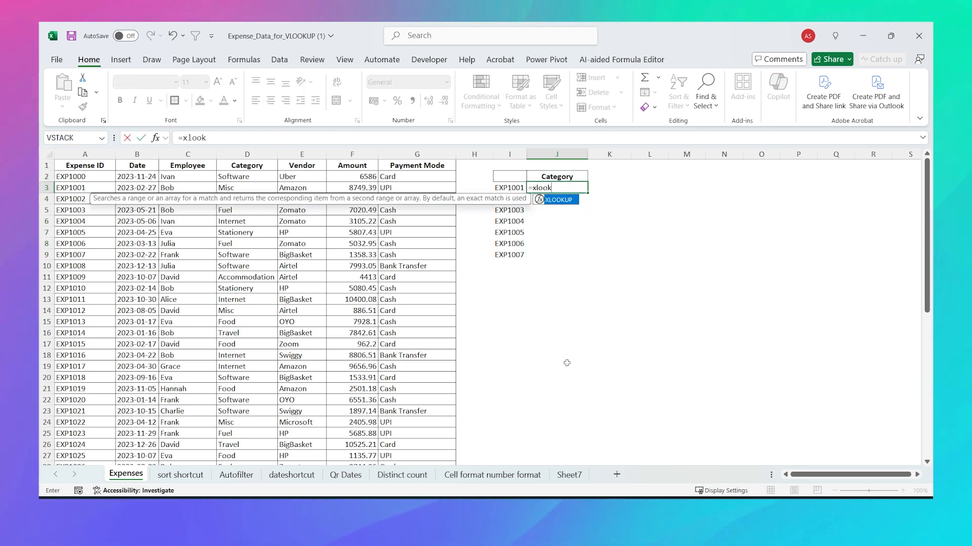
{"action": "key", "text": "Tab"}
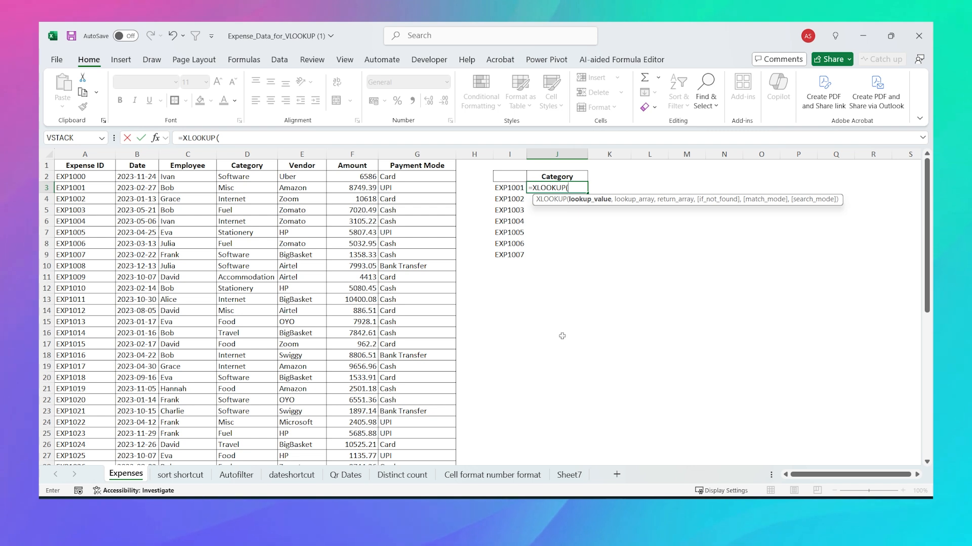
{"action": "left_click", "coordinate": [515, 188]}
{"action": "key", "text": "ctrl+shift+Down"}
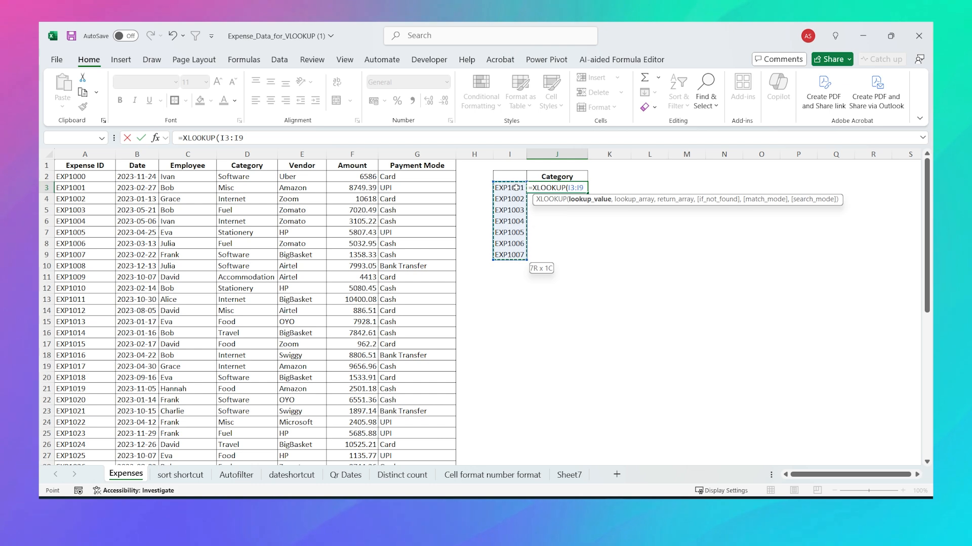
{"action": "key", "text": "F4"}
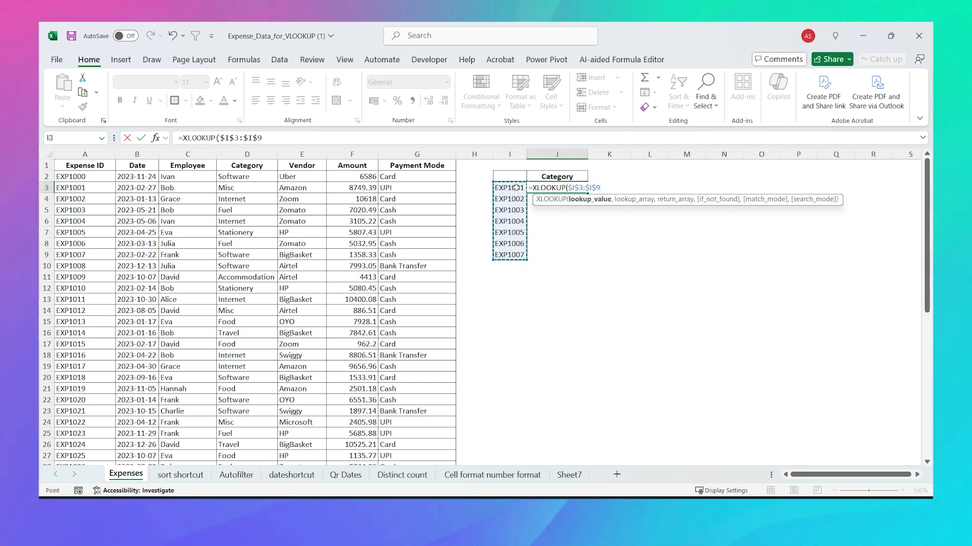
{"action": "type", "text": ","}
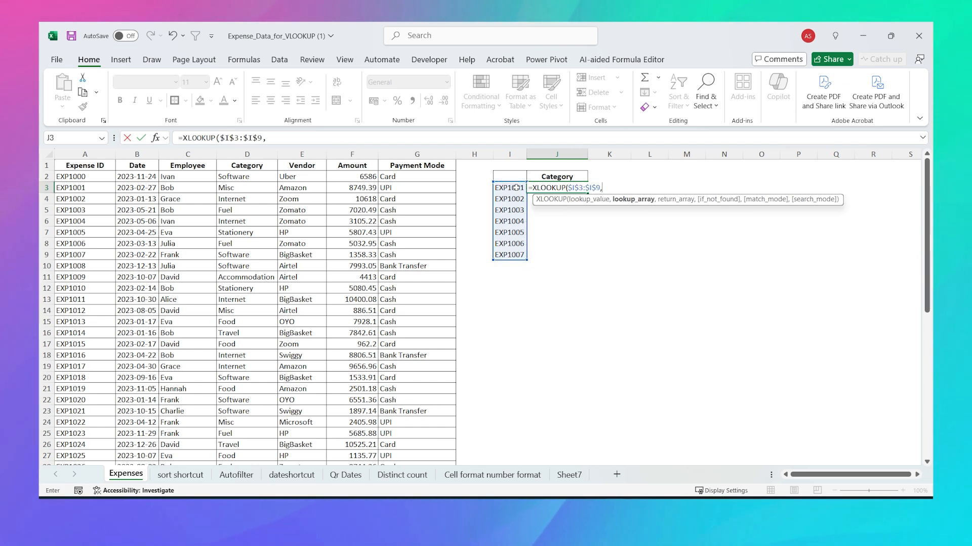
Step: Finish it with $A$1:$A$51 lookup, $D$1:$D$51 return and exact match, spilling categories to J9
{"action": "left_click", "coordinate": [93, 168]}
{"action": "key", "text": "ctrl+shift+Down"}
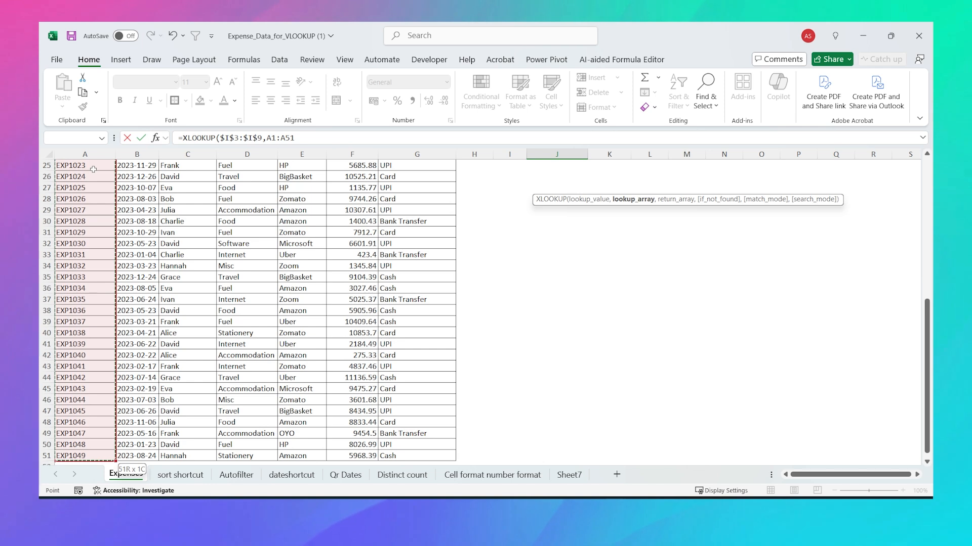
{"action": "key", "text": "F4"}
{"action": "type", "text": ","}
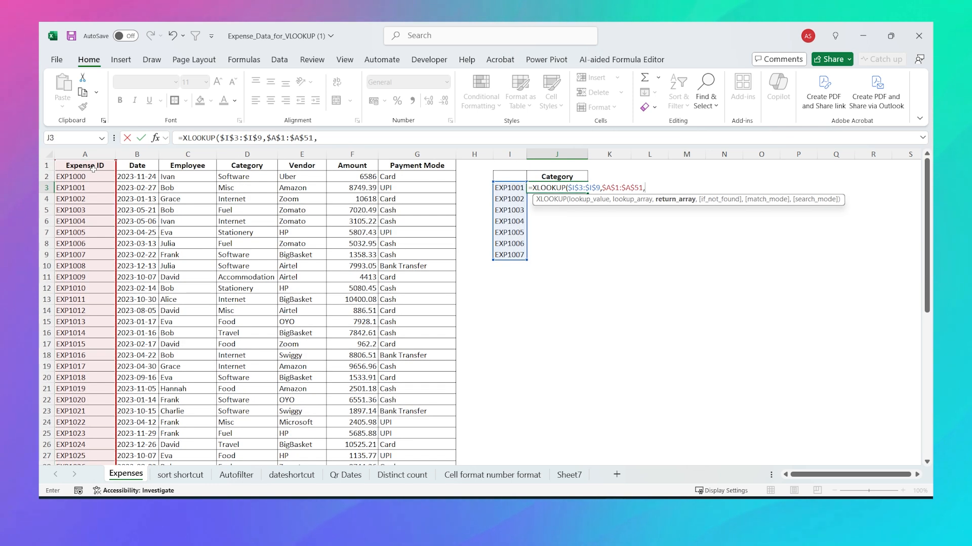
{"action": "left_click", "coordinate": [231, 165]}
{"action": "key", "text": "ctrl+shift+Down"}
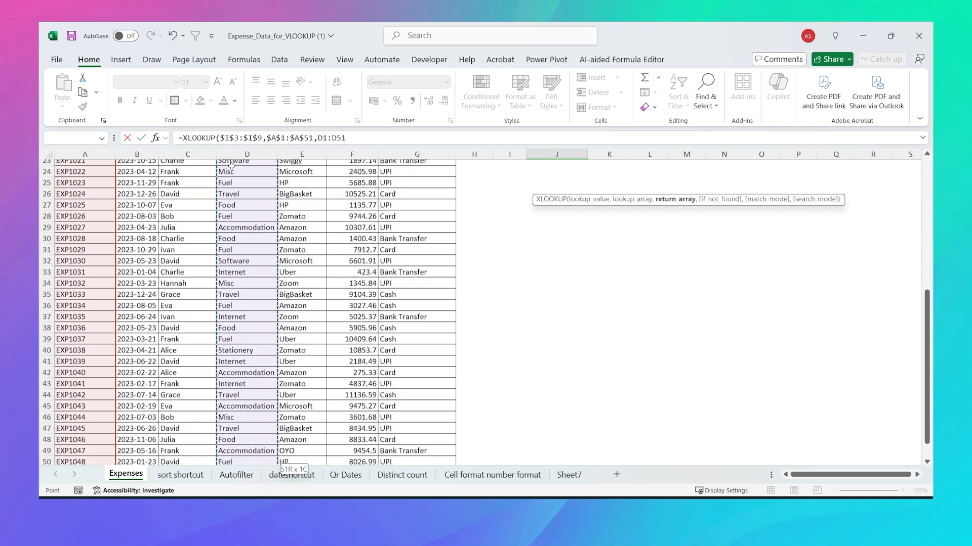
{"action": "key", "text": "F4"}
{"action": "type", "text": ","}
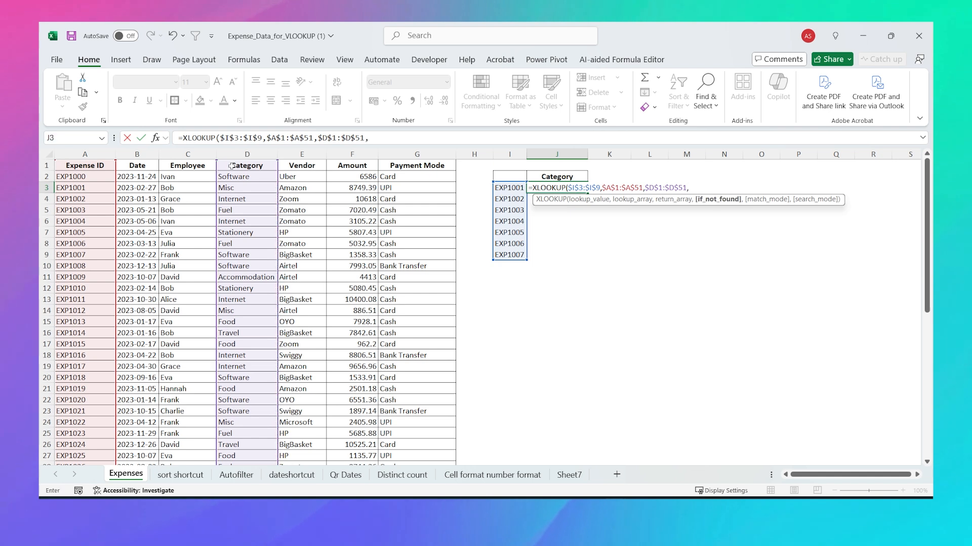
{"action": "type", "text": ","}
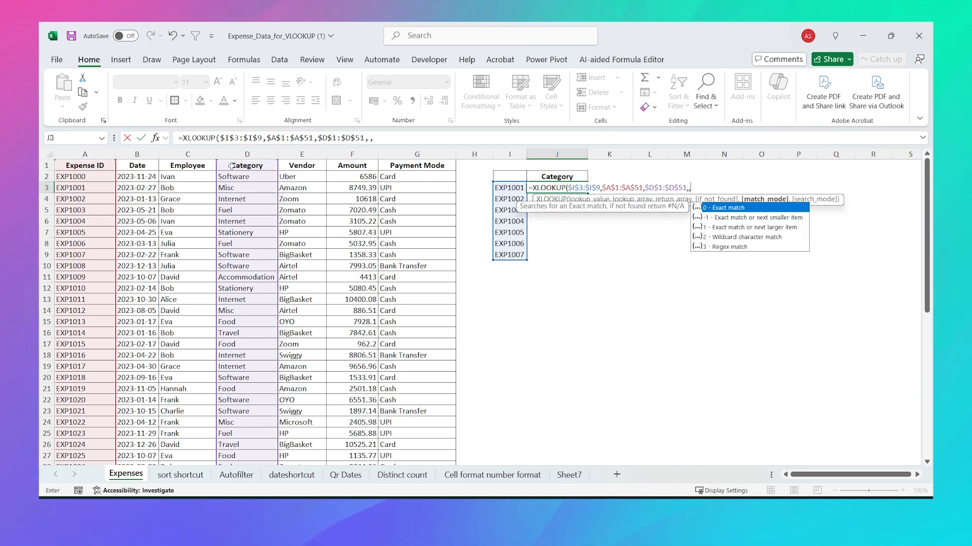
{"action": "double_click", "coordinate": [737, 207]}
{"action": "type", "text": ")"}
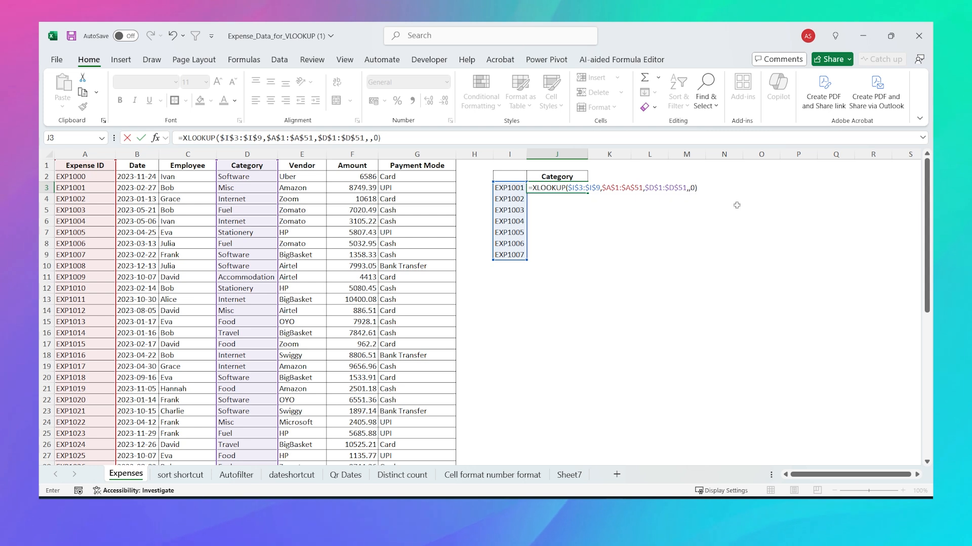
{"action": "key", "text": "Return"}
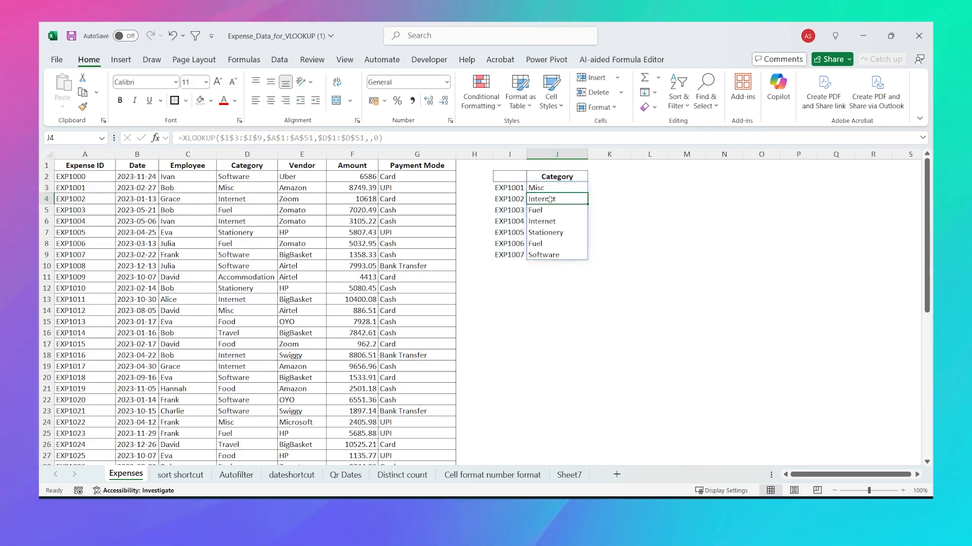